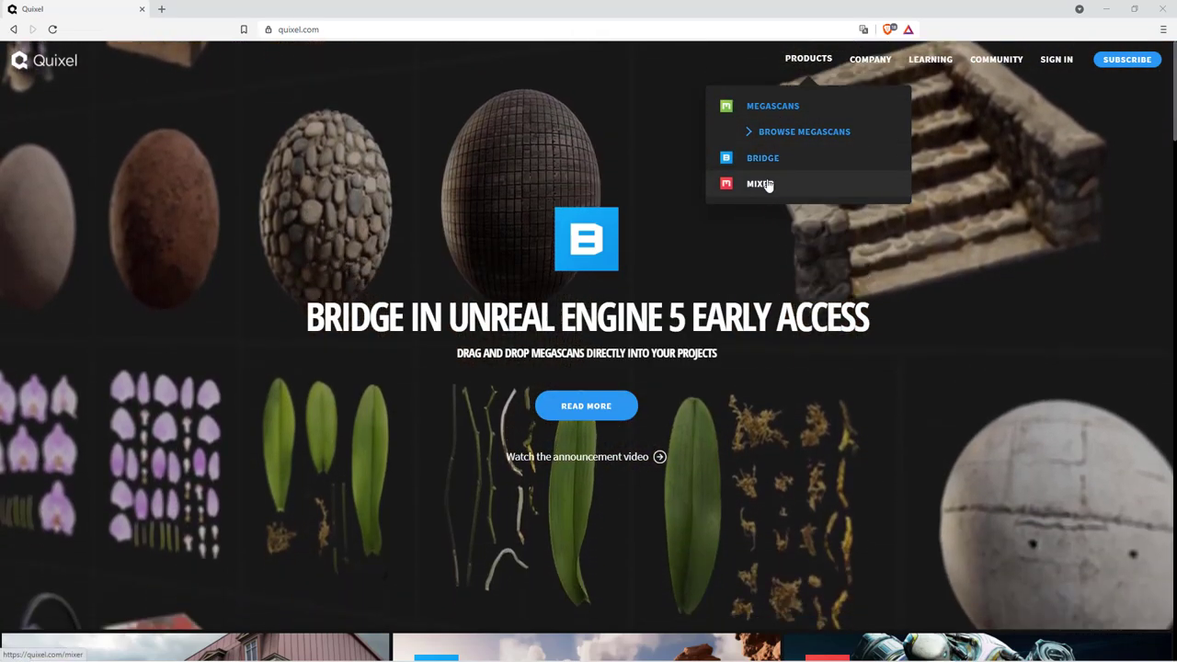
Go to the Mixer product page from the Products menu on the Quixel site
click(768, 183)
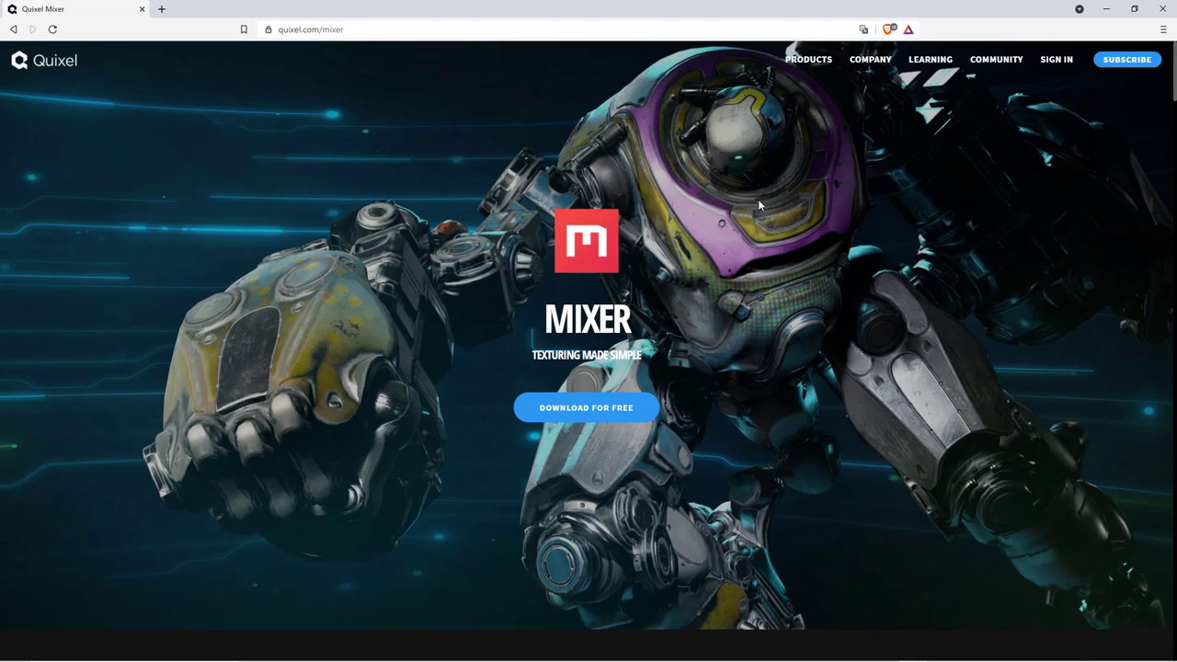
Scroll the Mixer page down to the 'Join a free and open ecosystem' Download for Windows section
scroll(754, 204, down, 3)
scroll(754, 208, down, 2)
scroll(754, 207, down, 3)
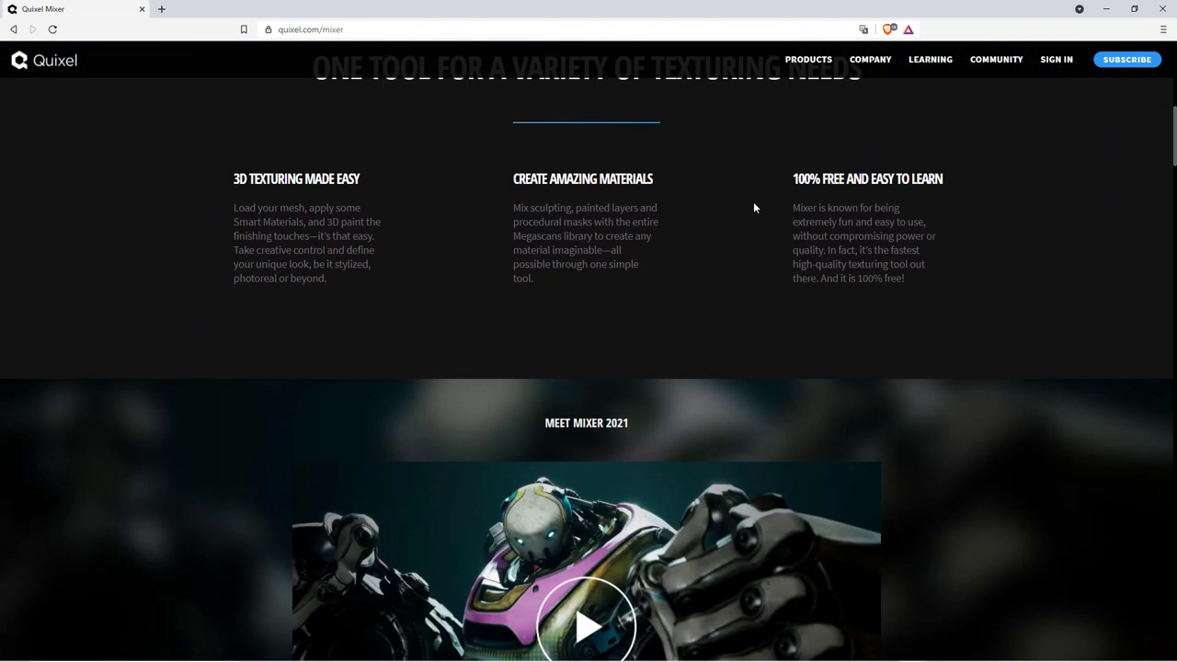
scroll(754, 208, down, 2)
scroll(754, 208, down, 1)
scroll(752, 207, down, 2)
scroll(752, 207, down, 2)
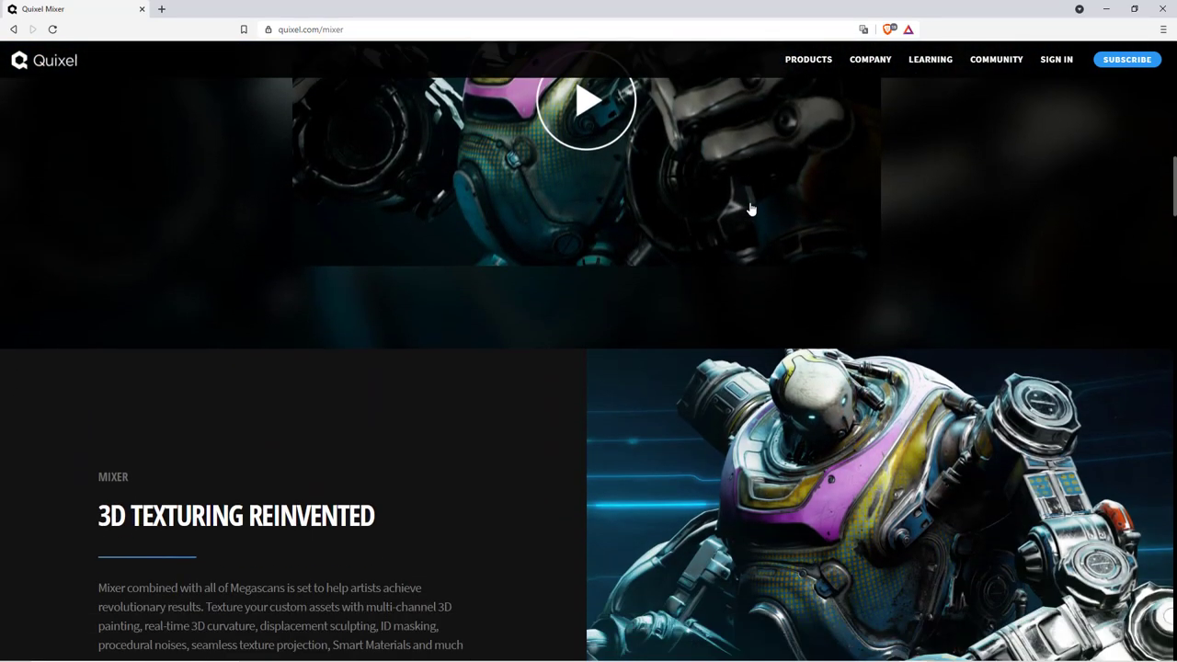
scroll(750, 208, down, 1)
scroll(460, 249, down, 1)
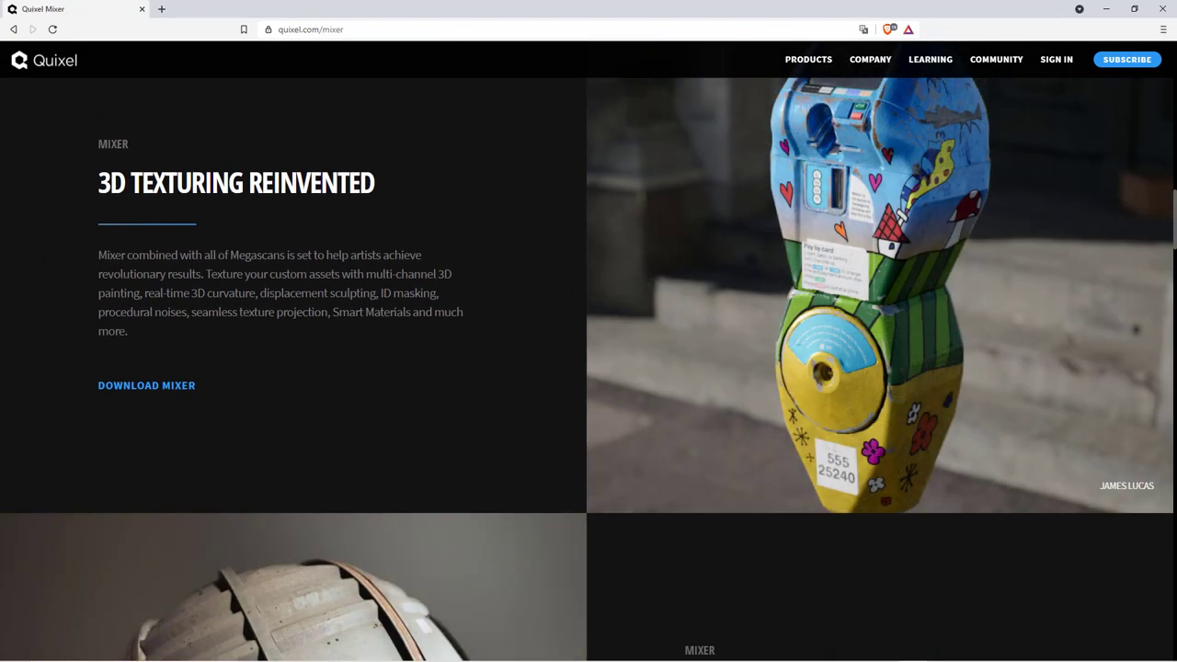
scroll(344, 244, down, 1)
scroll(344, 241, down, 1)
scroll(359, 248, down, 1)
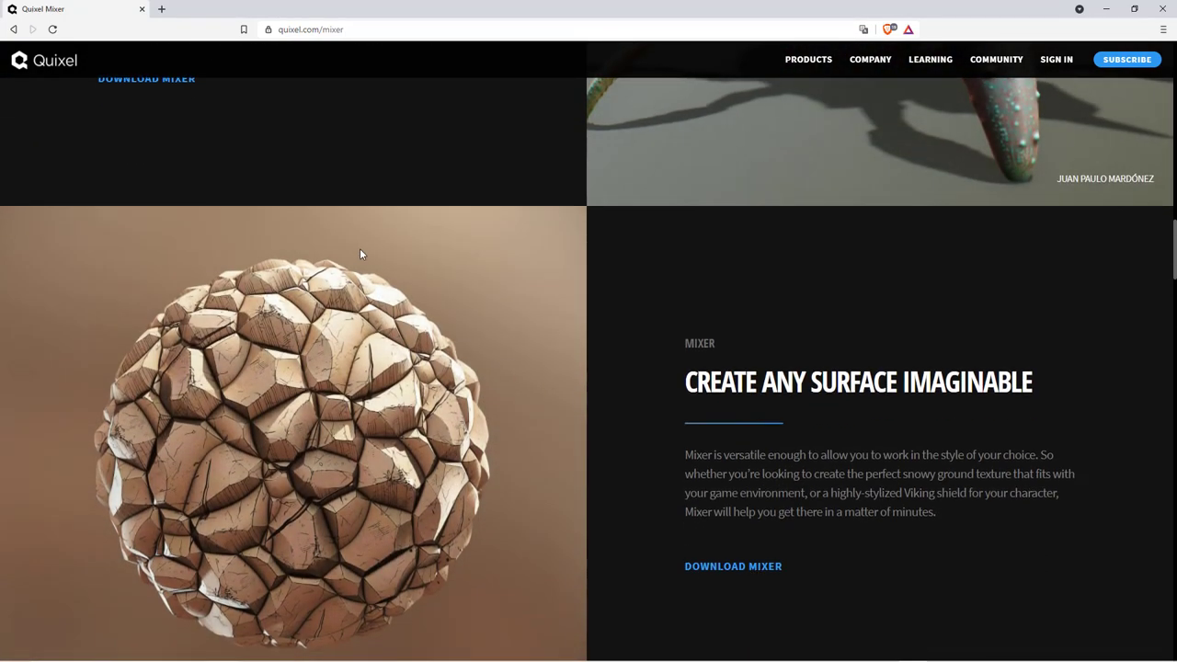
scroll(478, 231, down, 1)
scroll(501, 258, down, 2)
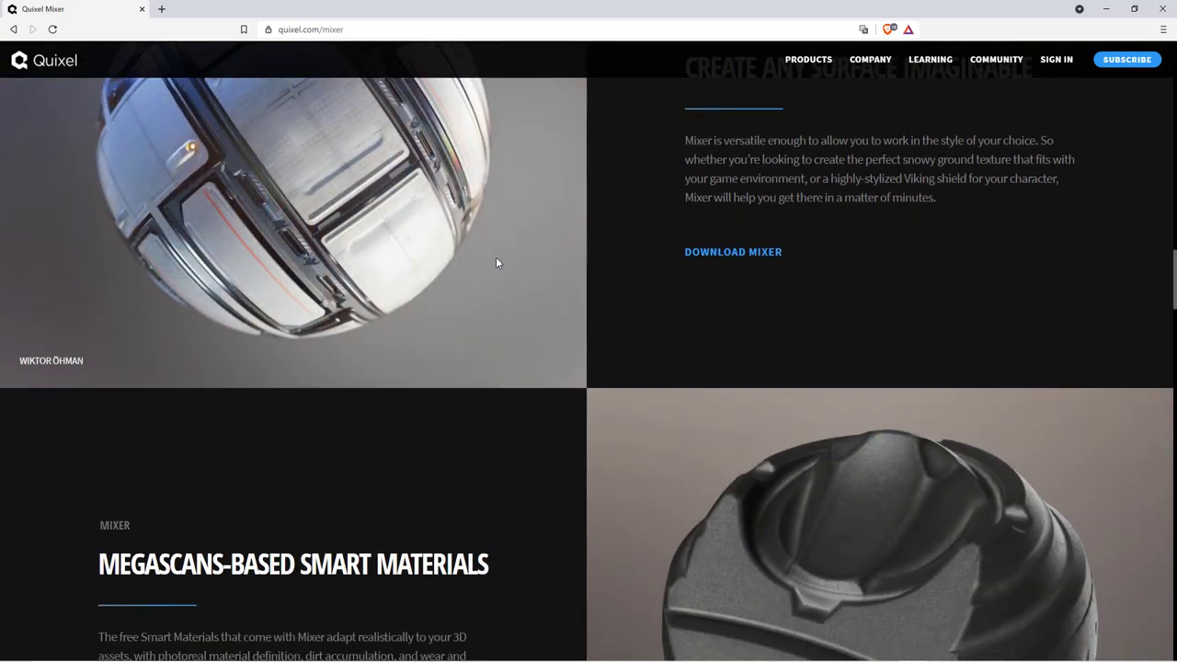
scroll(496, 260, down, 1)
scroll(489, 255, down, 1)
scroll(487, 249, down, 1)
scroll(485, 250, down, 2)
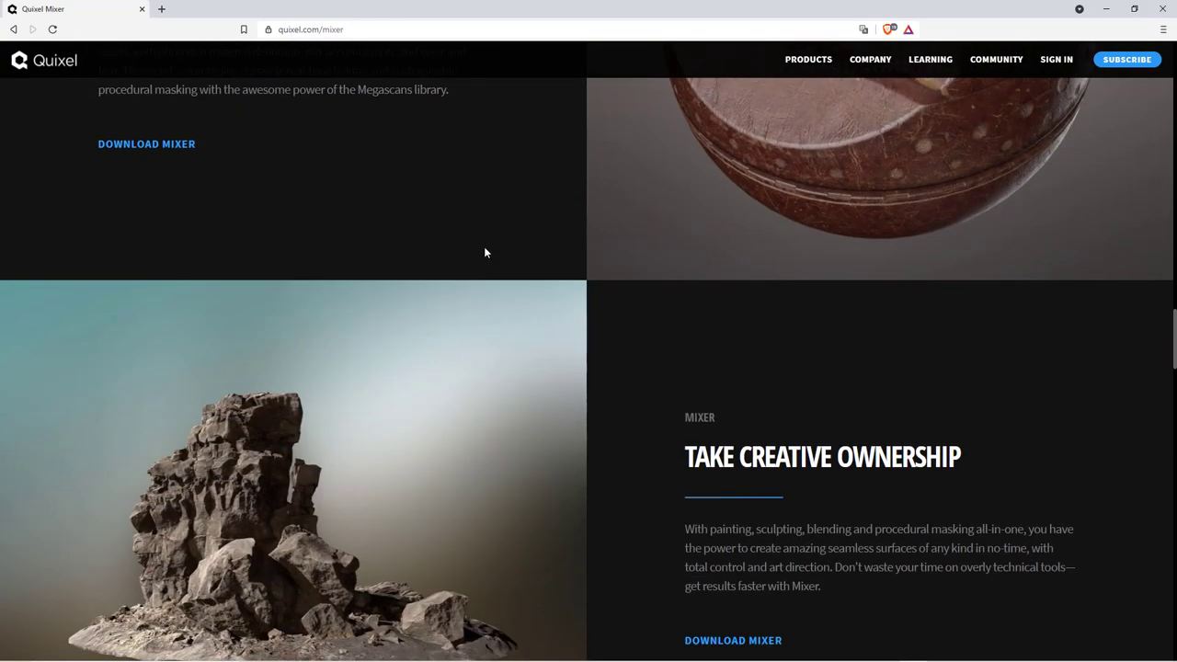
scroll(485, 251, down, 1)
scroll(485, 251, down, 1)
scroll(485, 251, down, 1)
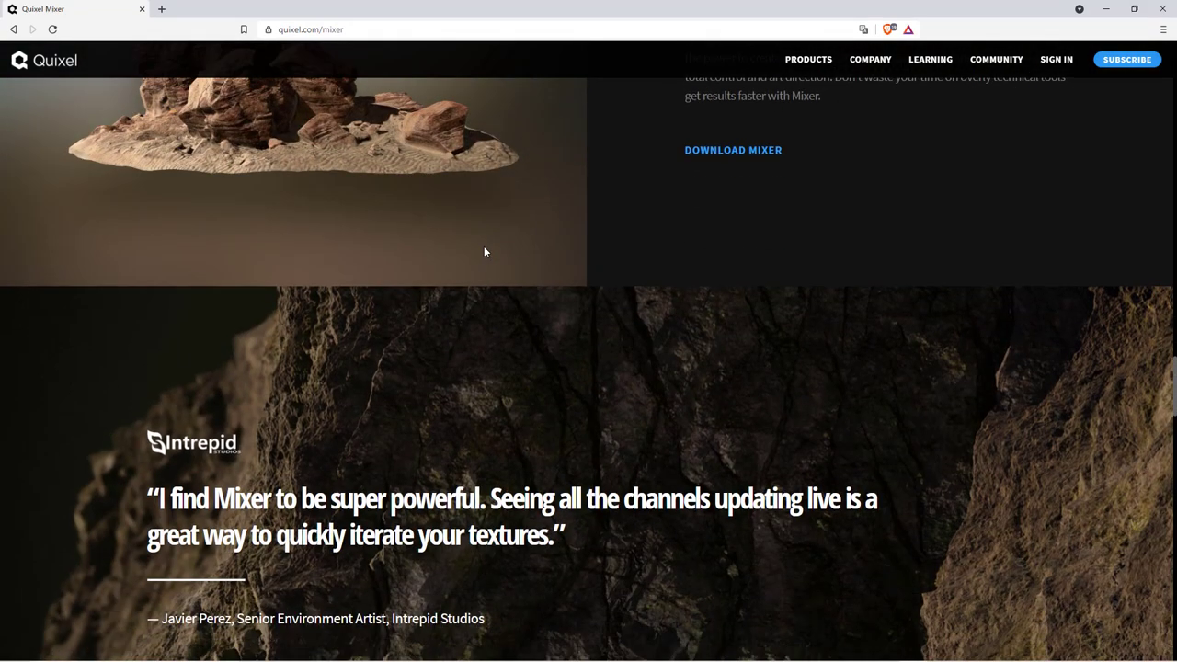
scroll(486, 250, down, 2)
scroll(483, 247, down, 2)
scroll(484, 246, down, 2)
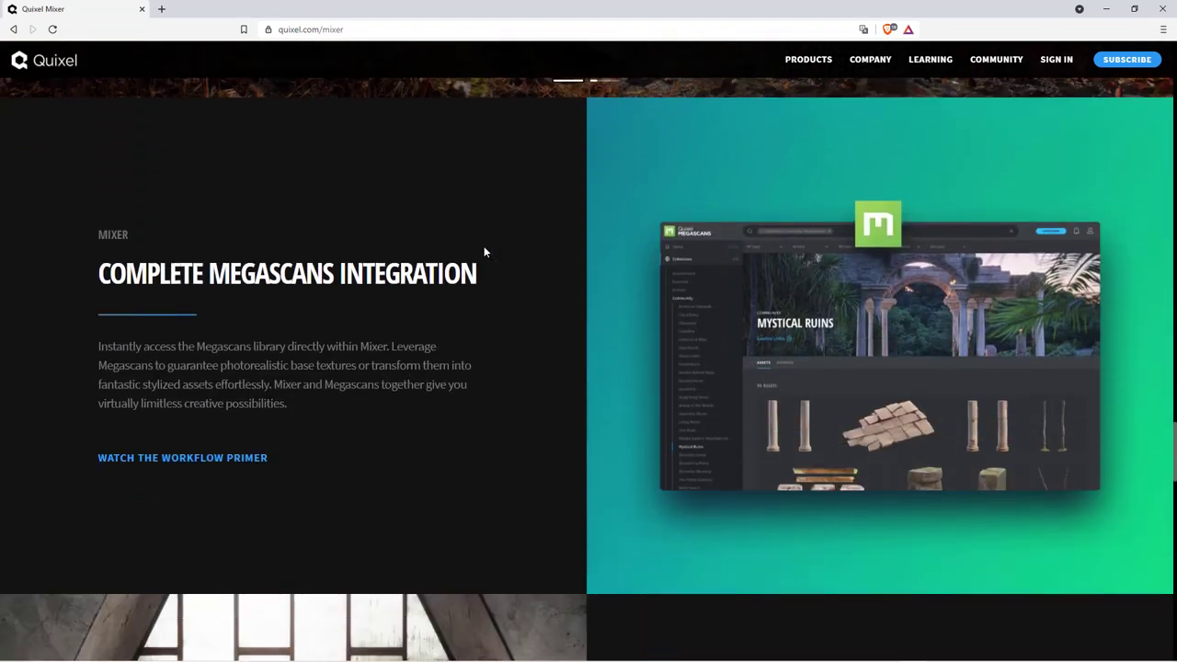
scroll(485, 251, down, 2)
scroll(484, 245, down, 1)
scroll(483, 245, down, 2)
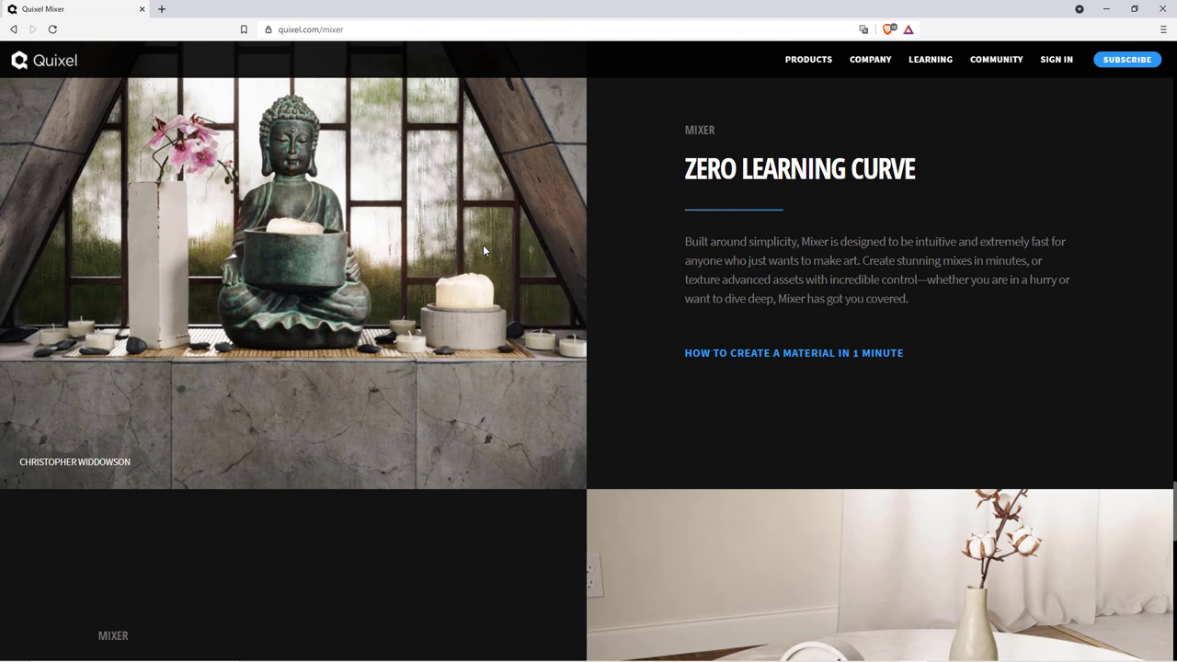
scroll(480, 245, down, 3)
scroll(482, 244, down, 2)
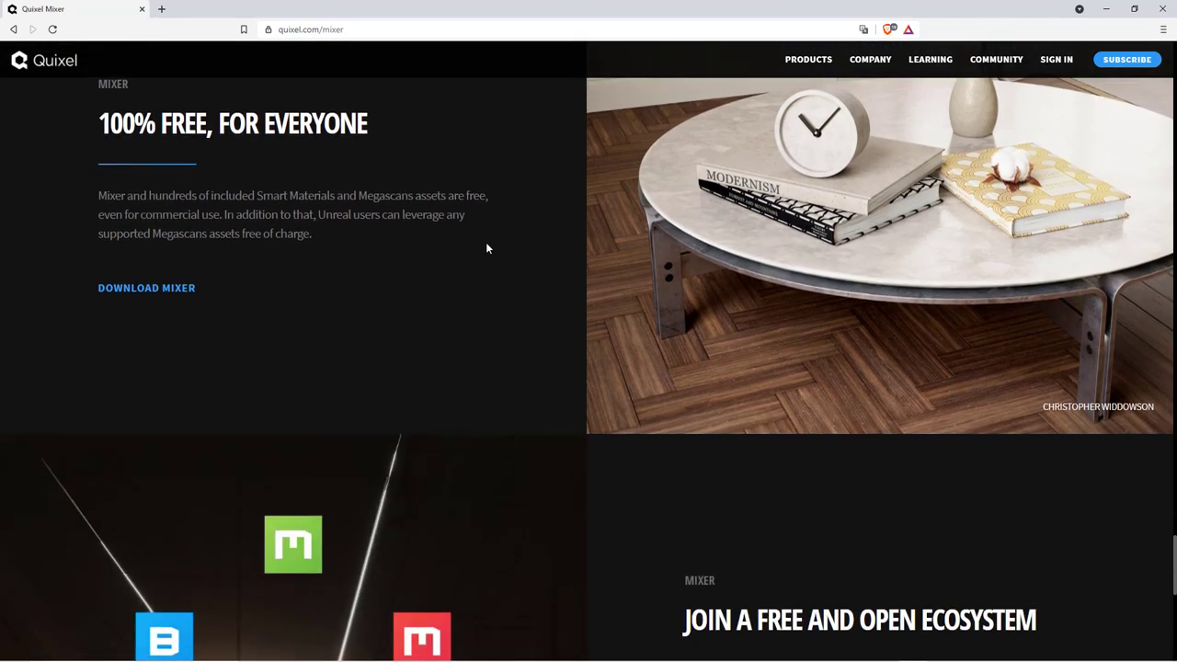
scroll(486, 247, down, 1)
scroll(486, 244, down, 1)
scroll(496, 239, down, 1)
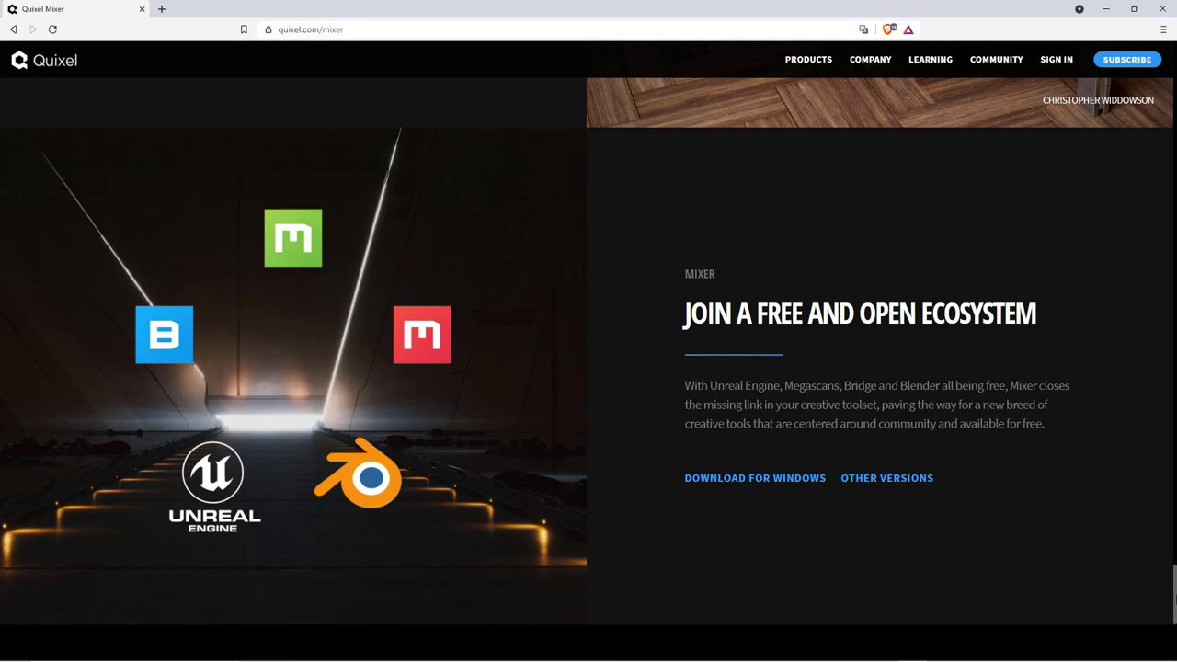
Run the Quixel_Mixer_2021.1.1_Beta installer from the Downloads folder
drag(1175, 596, 1175, 25)
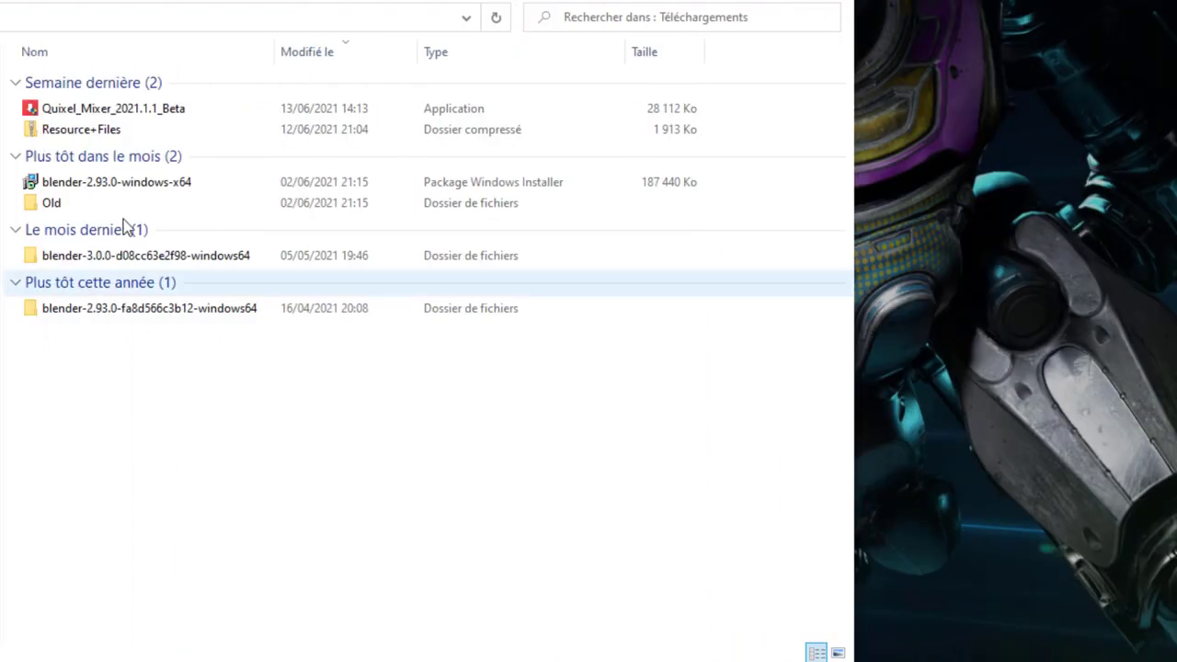
click(76, 108)
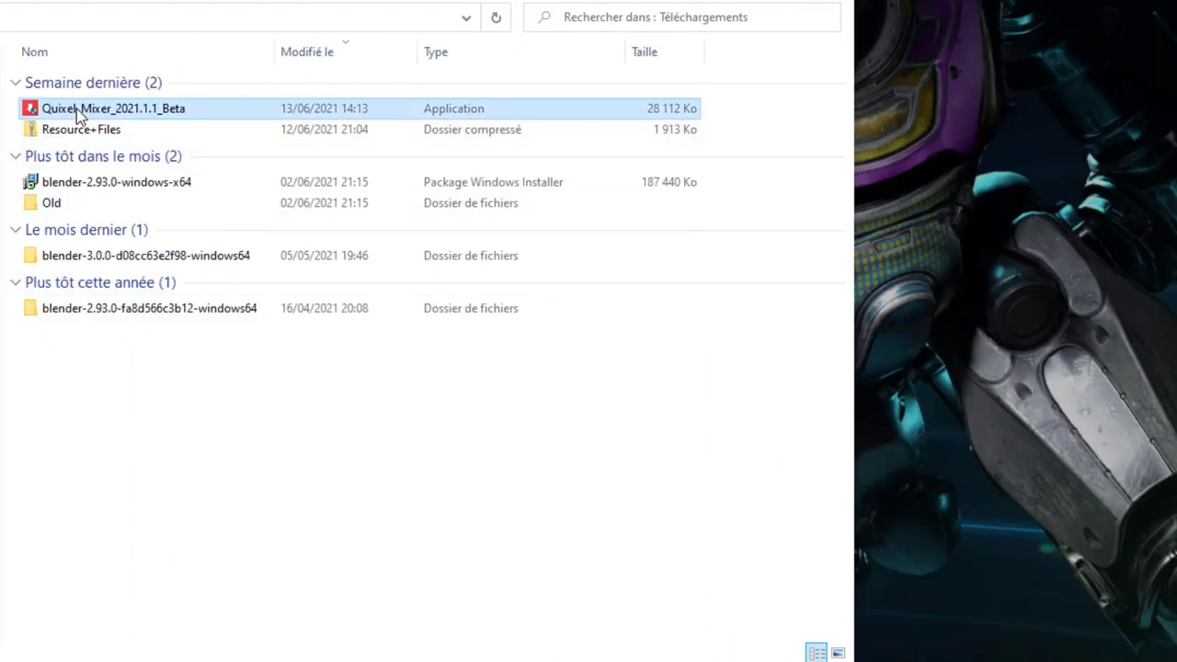
double_click(76, 108)
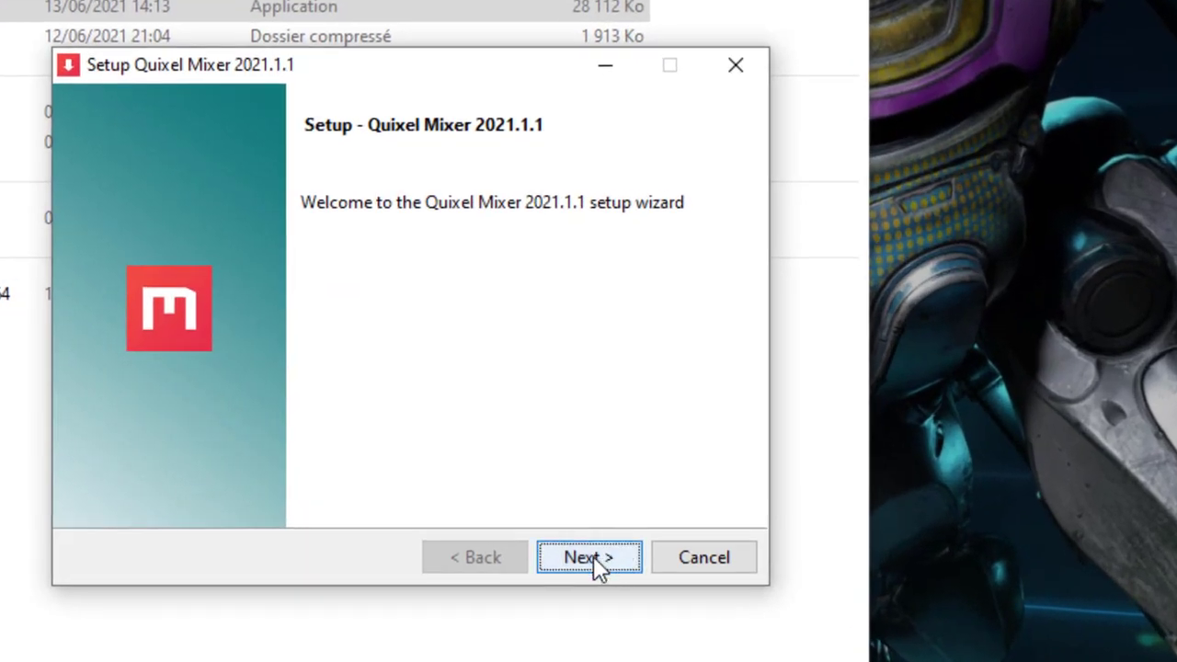
Accept the selected components, default installation directory and default local library path
click(593, 556)
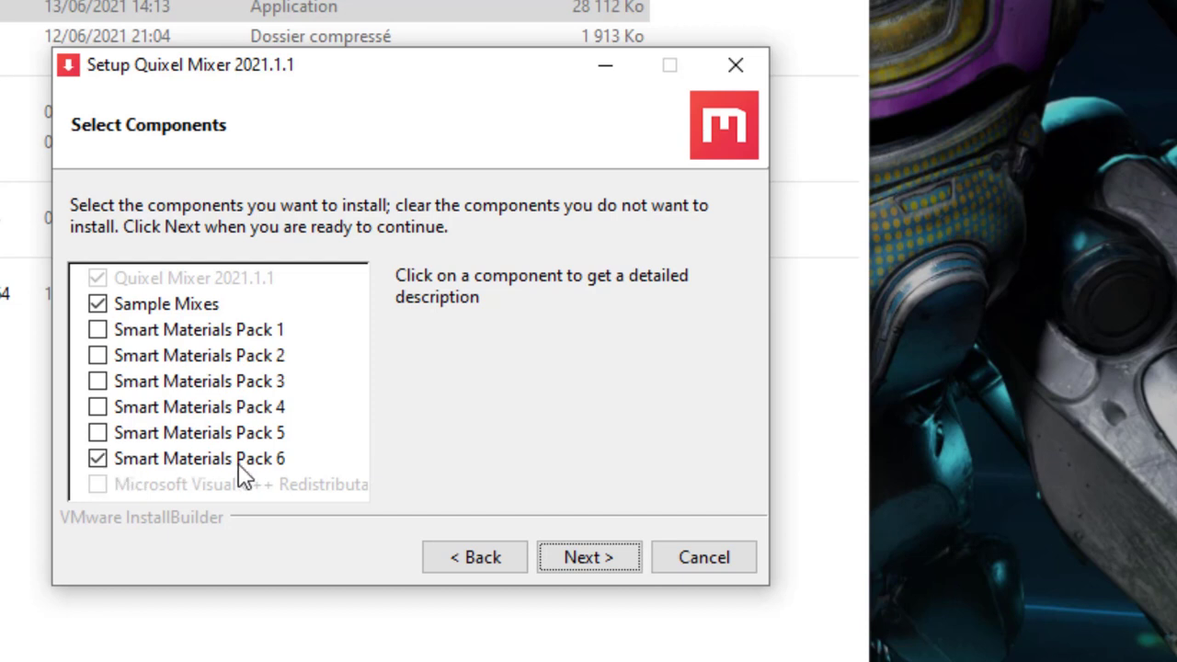
click(588, 559)
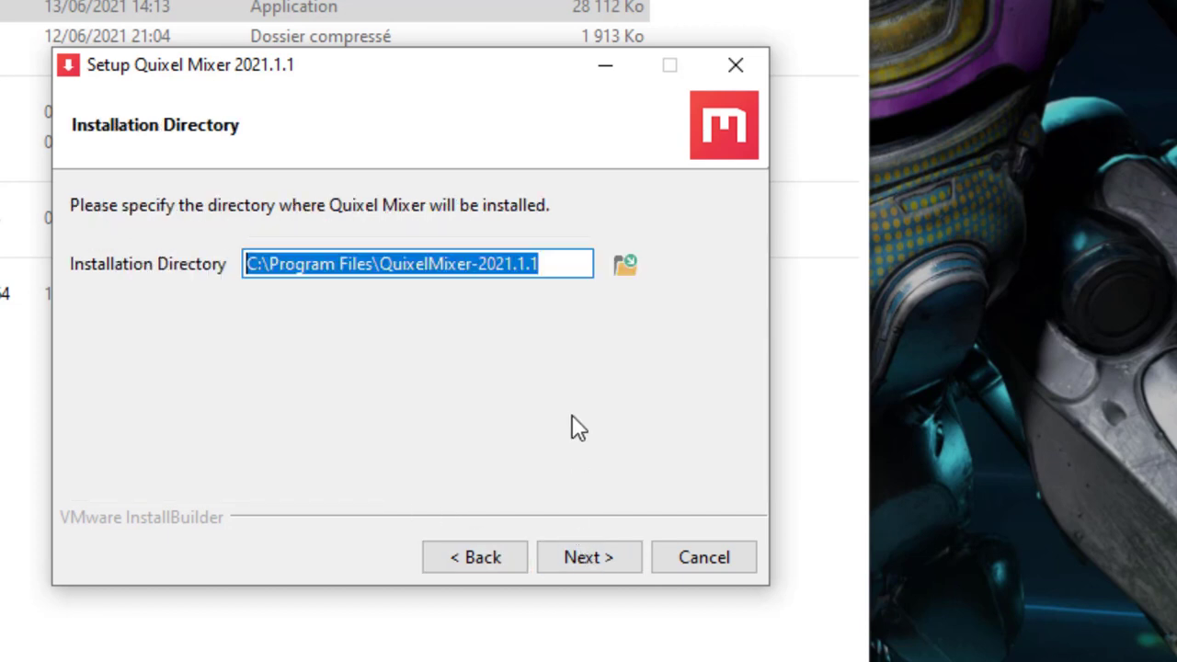
click(583, 560)
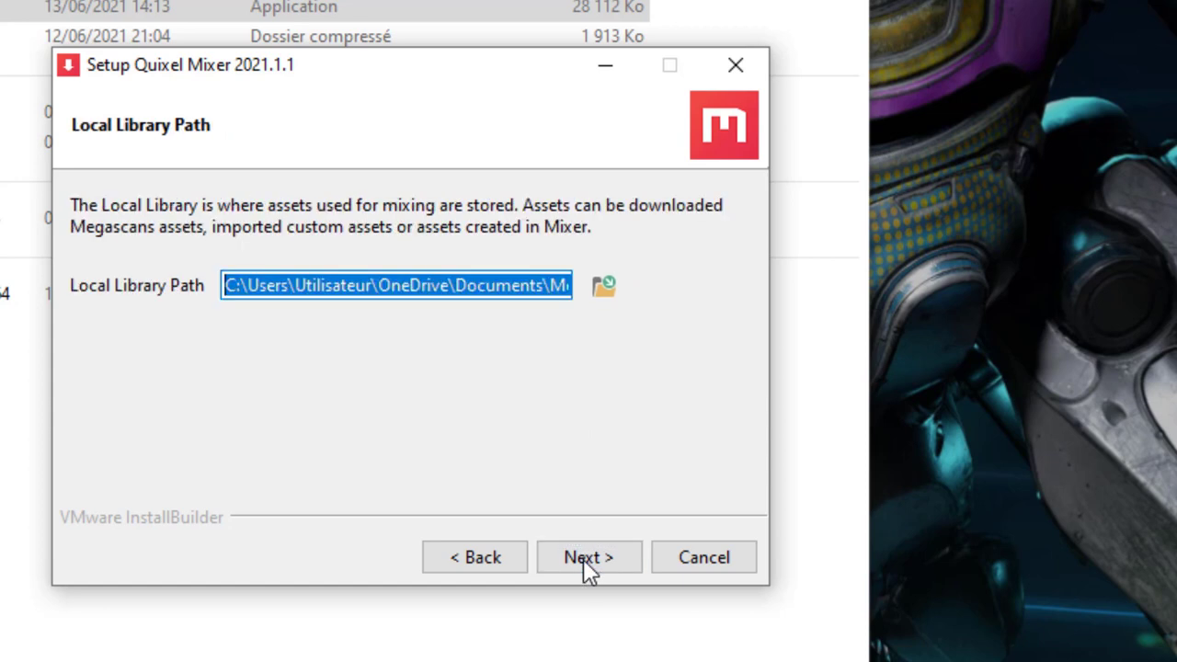
click(589, 563)
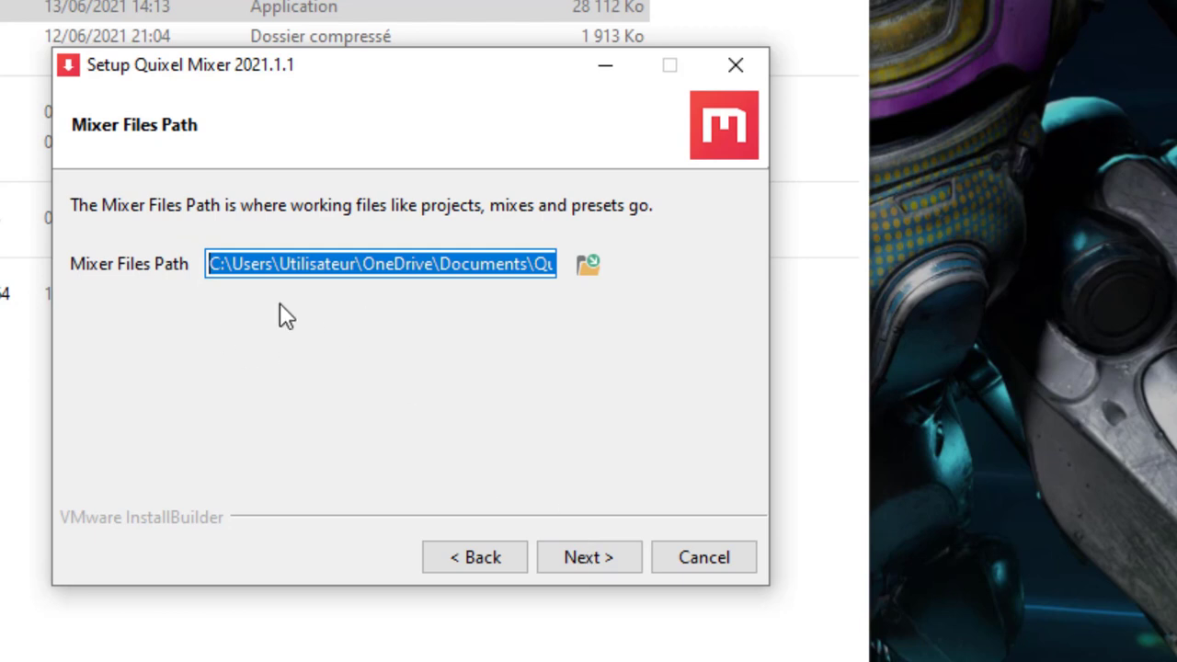
Keep the default Mixer files and temp paths, then start installing without a proxy
click(588, 561)
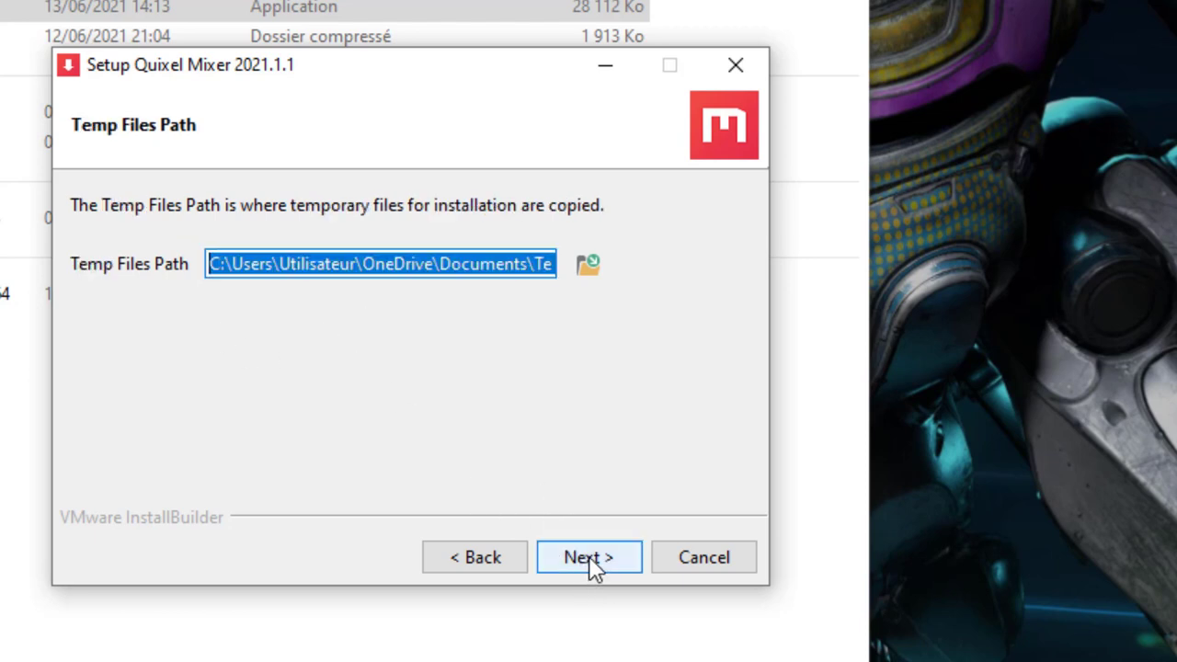
click(590, 558)
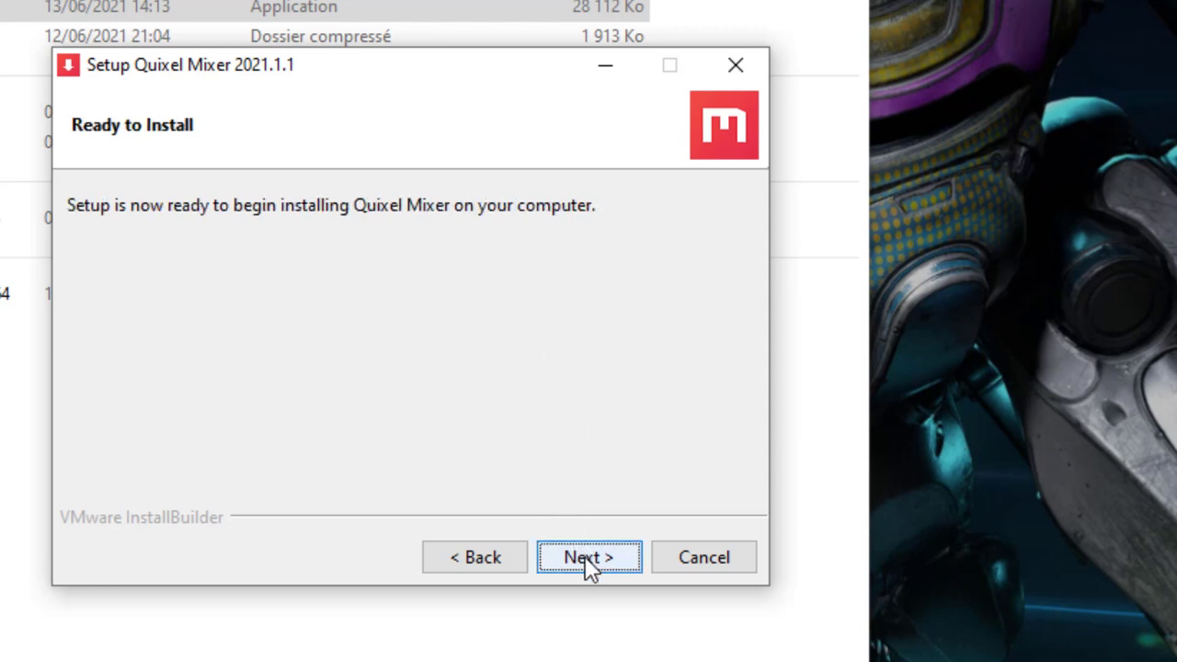
click(586, 555)
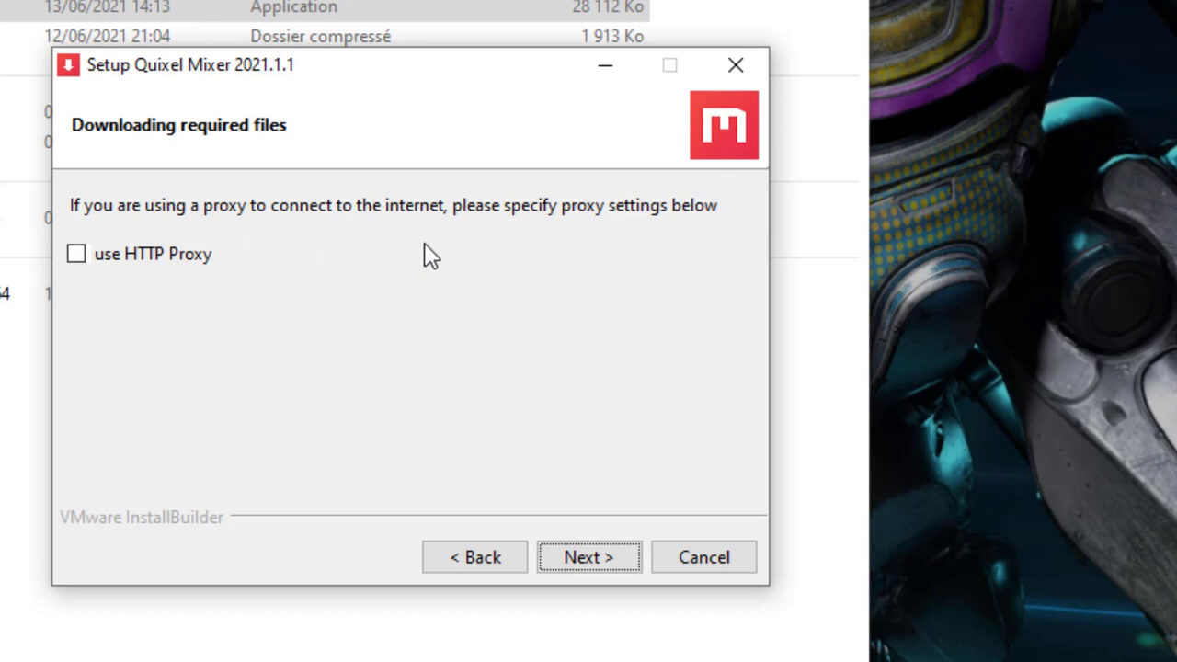
click(591, 557)
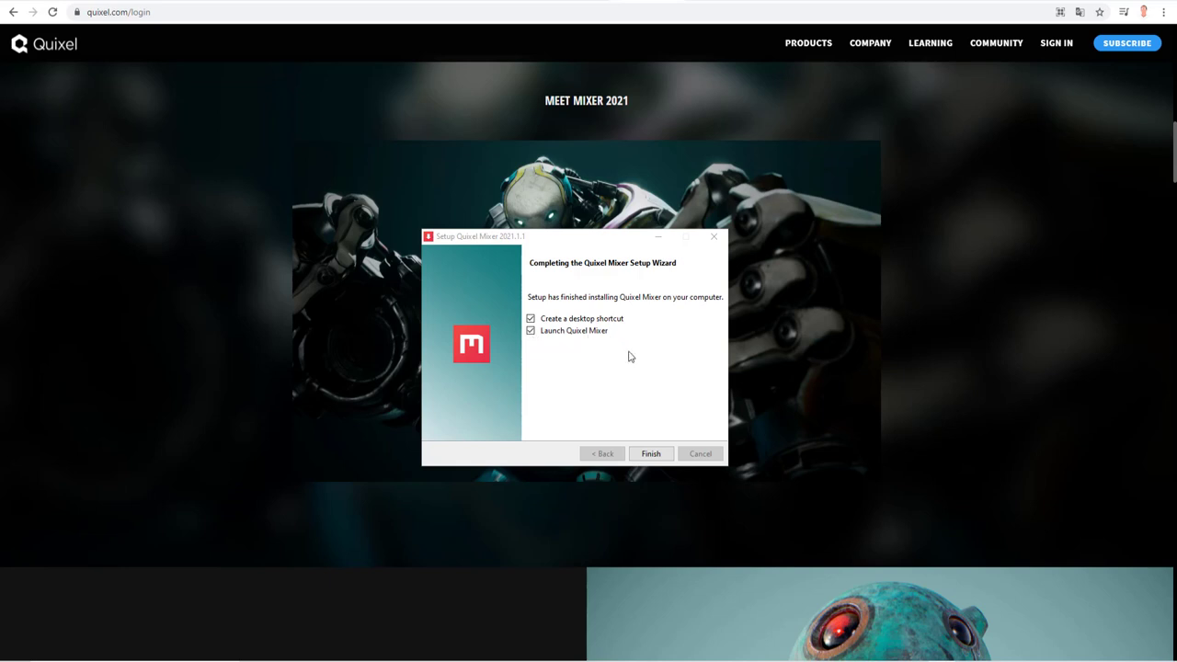
Finish setup with Launch Quixel Mixer ticked so Mixer starts
click(653, 454)
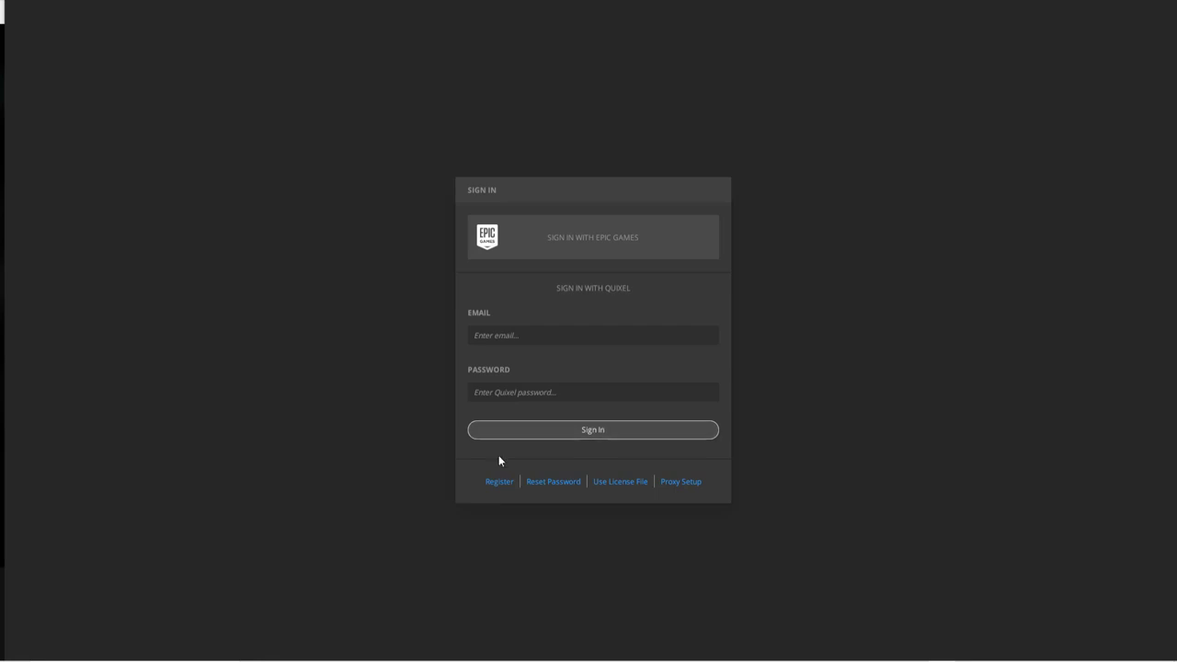
Choose Epic Games sign-in with a Facebook account and accept Facebook's cookies
click(502, 484)
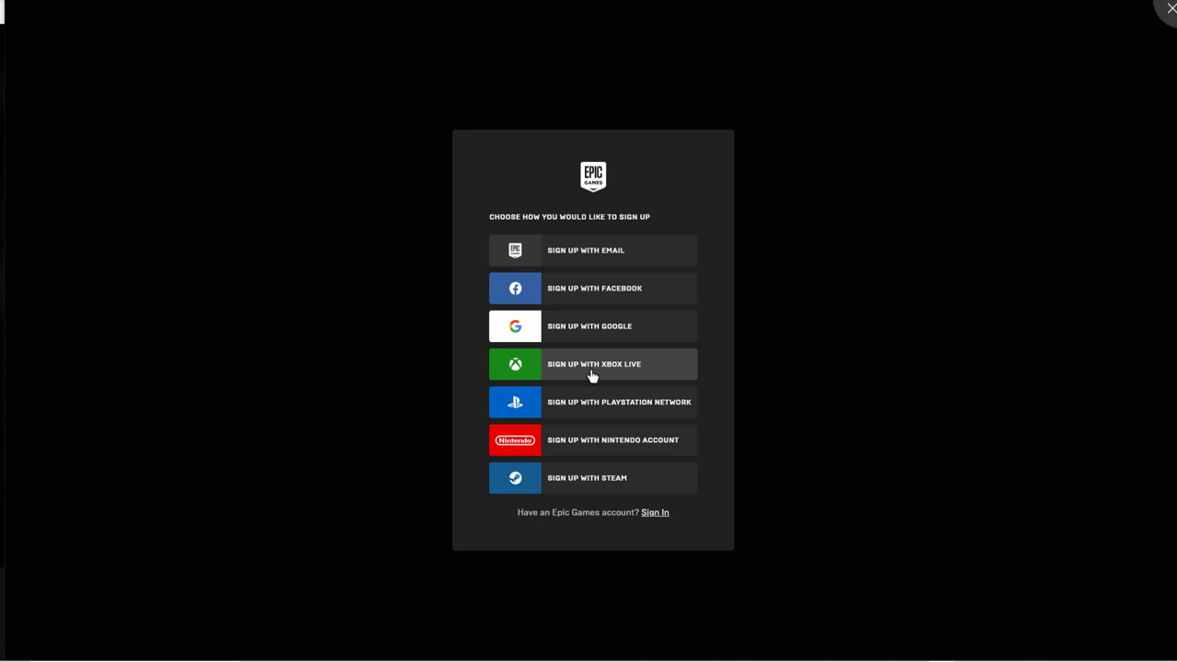
click(588, 293)
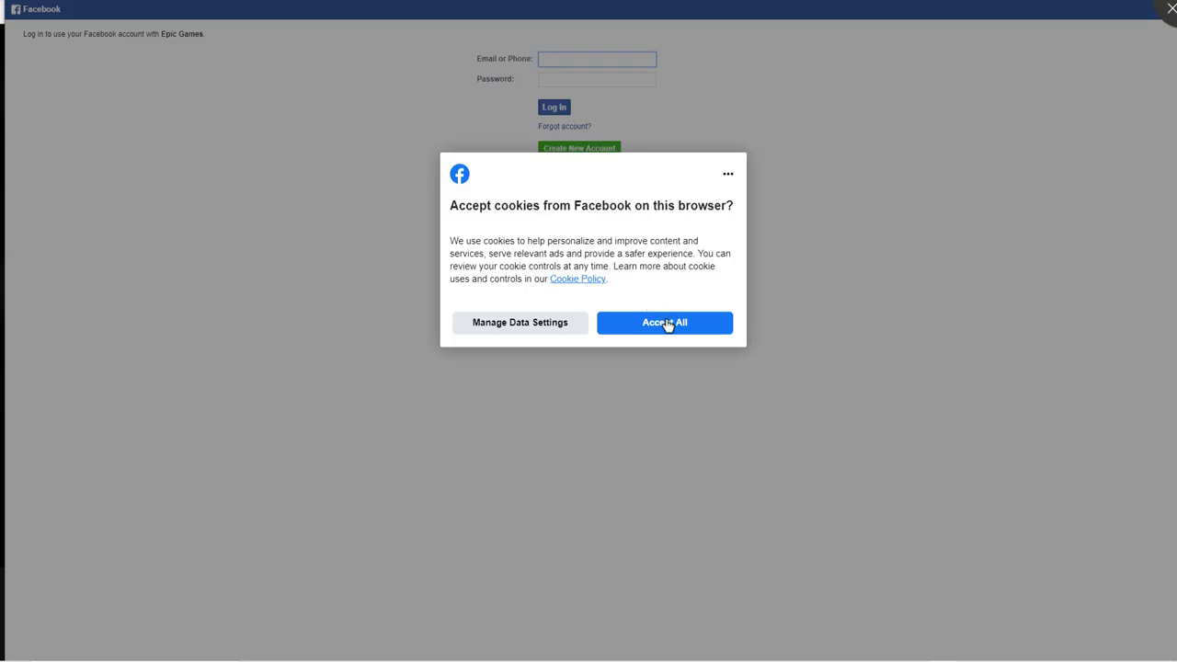
click(668, 326)
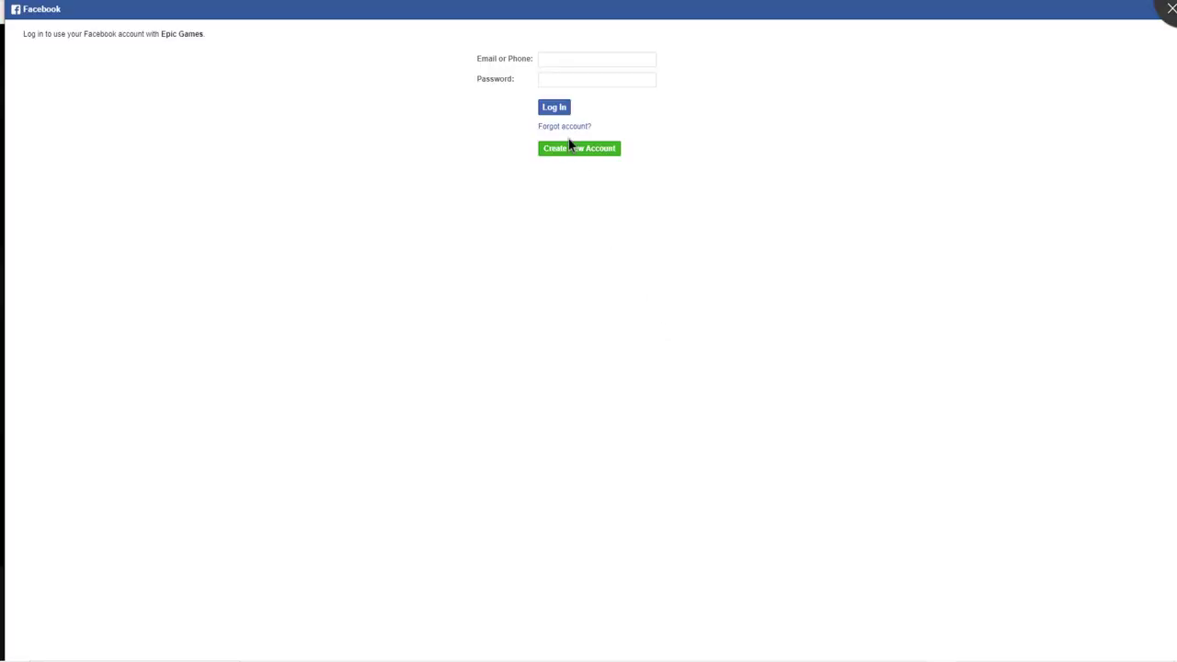
Enter the account e-mail and password in the Facebook login form
click(557, 58)
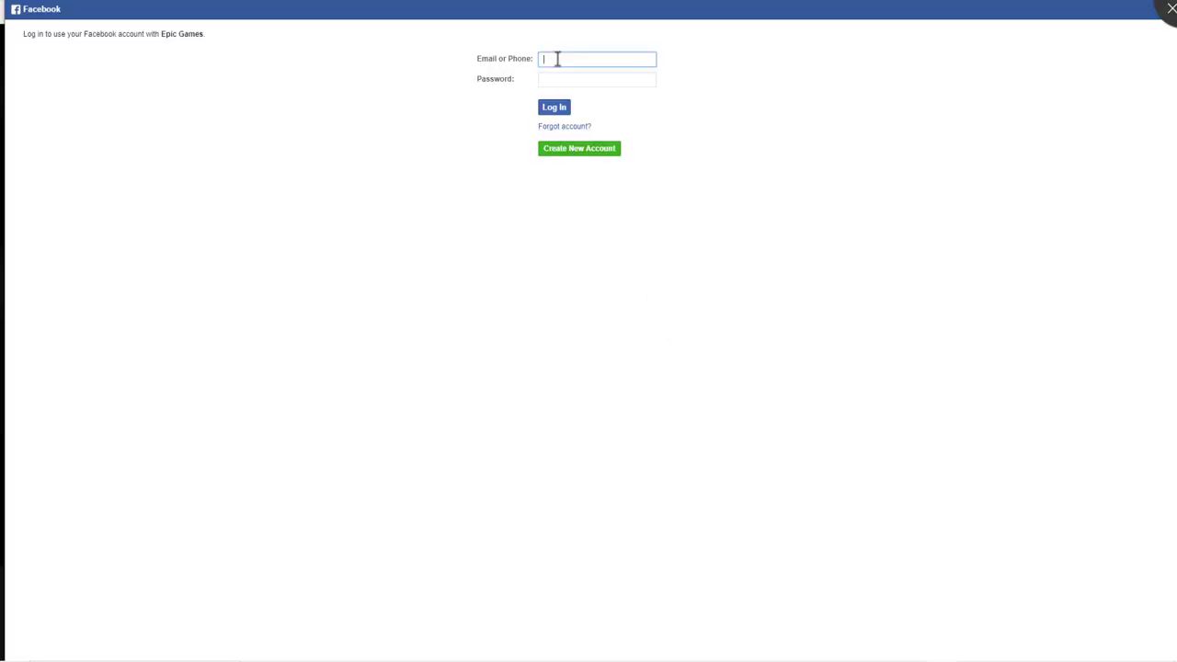
click(574, 81)
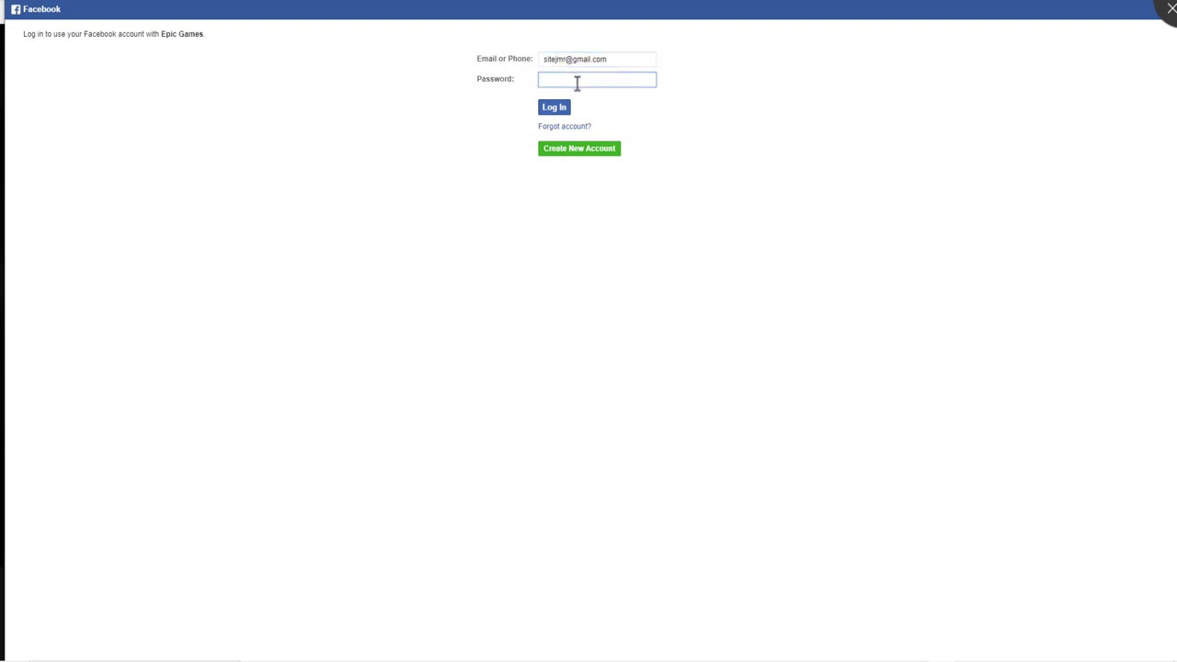
Submit the Facebook login, continue to Epic Games, and enter a display name
click(554, 108)
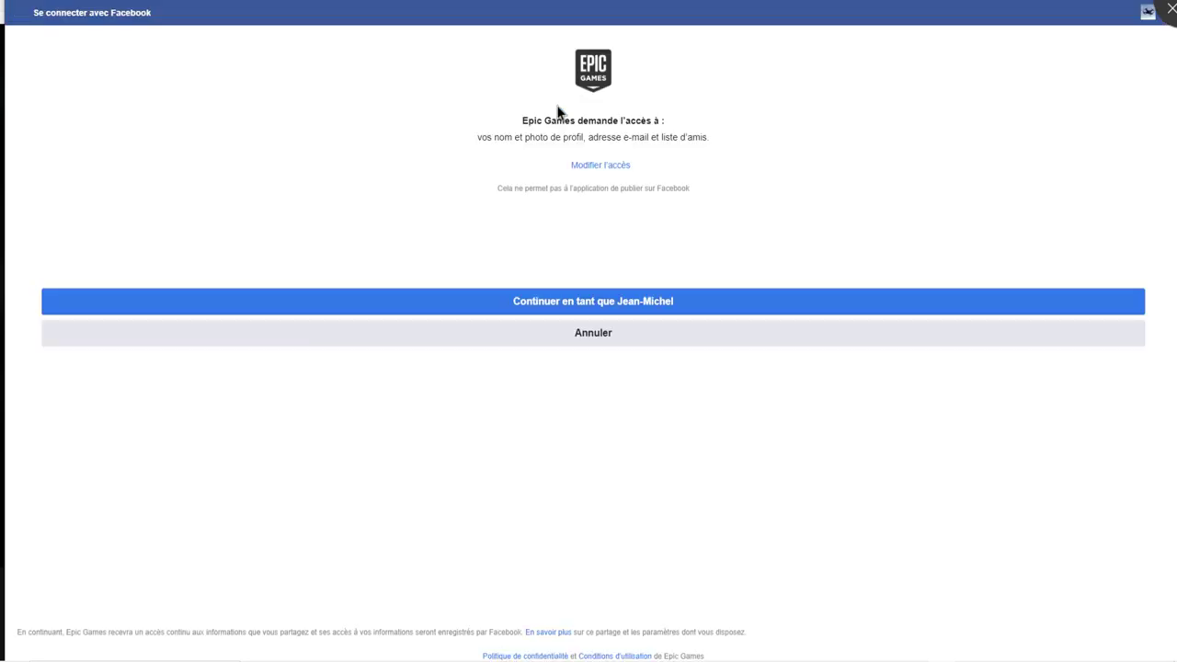
click(627, 307)
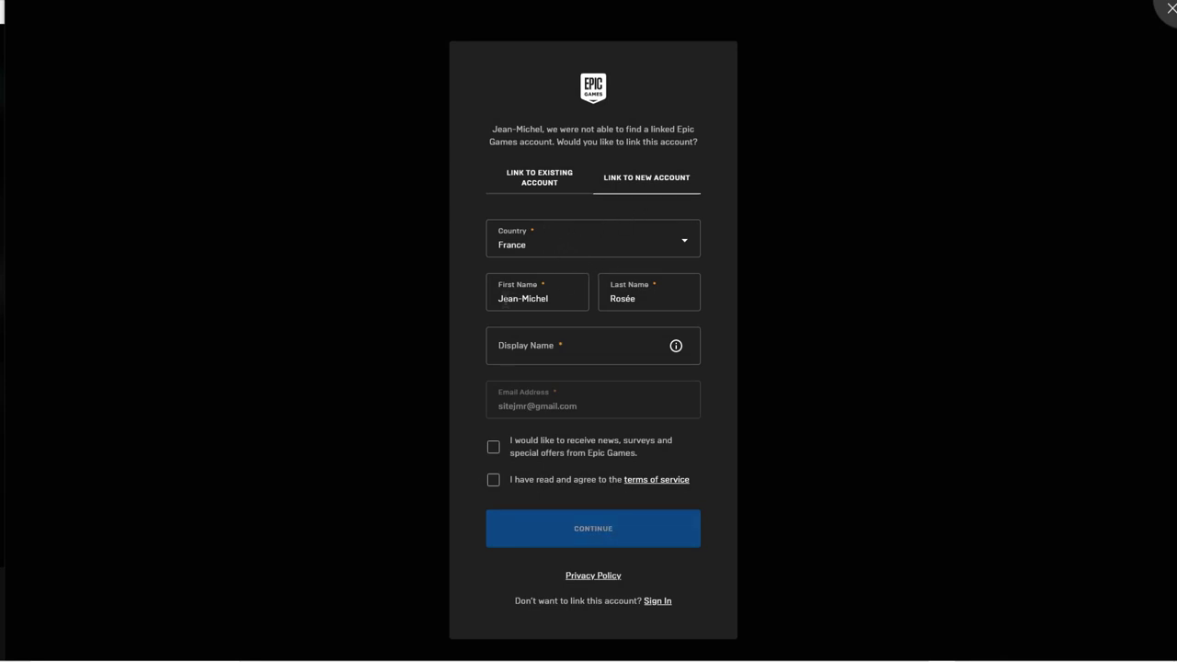
click(564, 349)
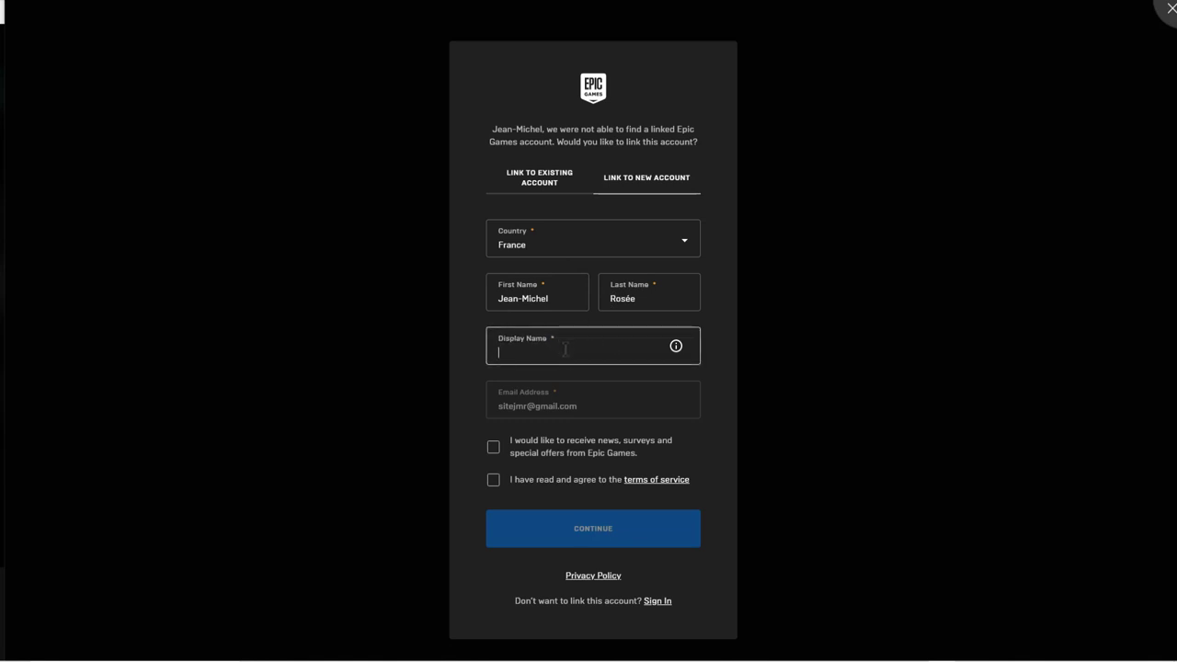
text(Savoir)
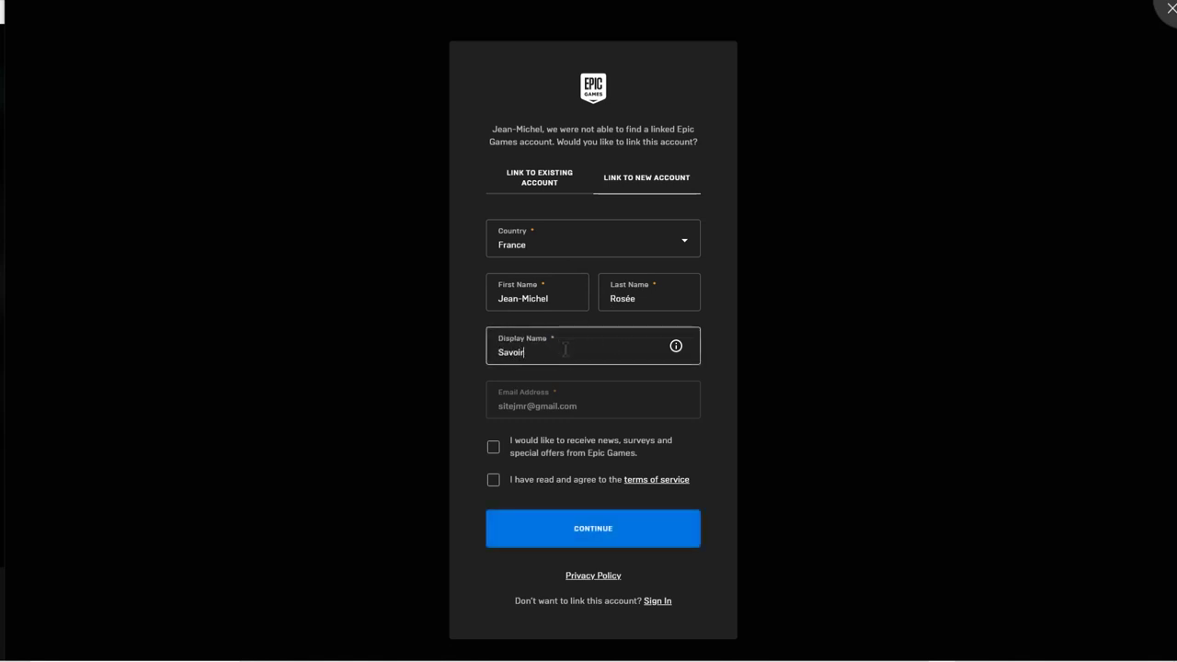
text(Pour)
text(Tous)
Opt in to Epic news, accept the terms of service, and submit the new account
click(494, 447)
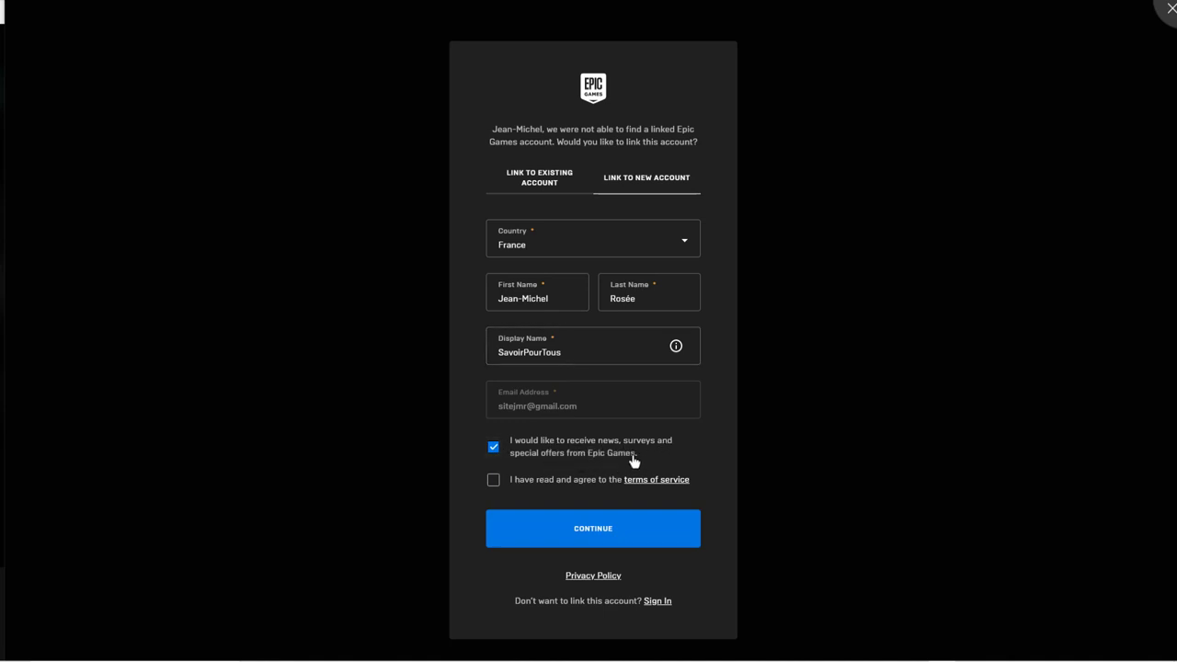
click(494, 480)
click(614, 534)
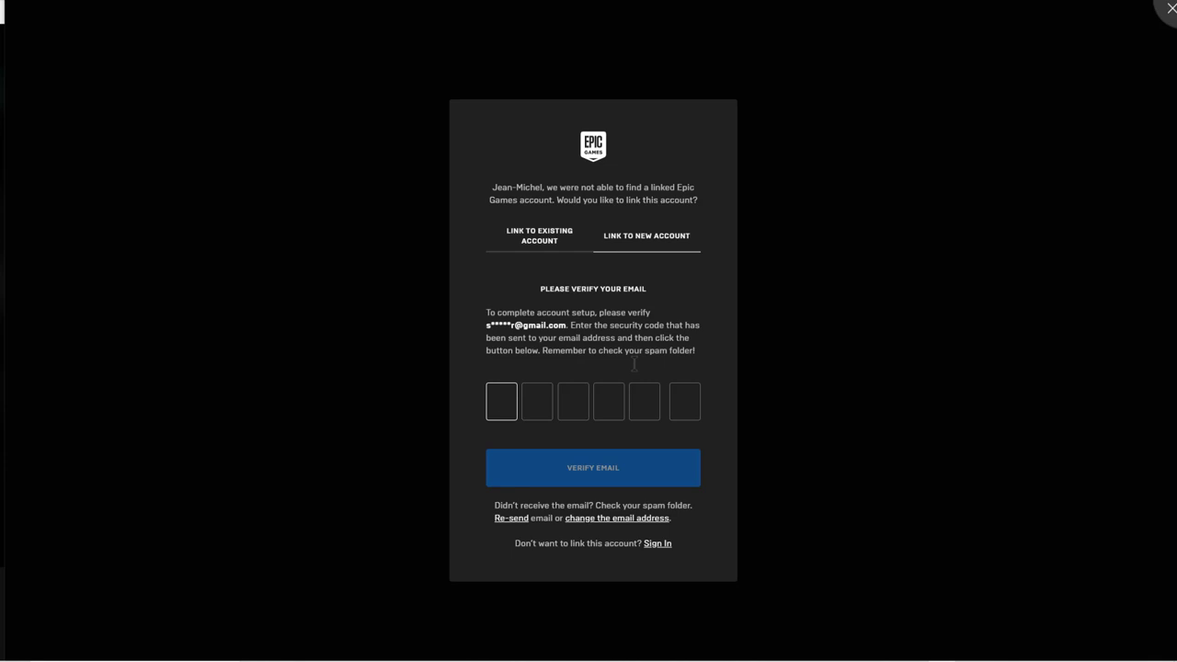
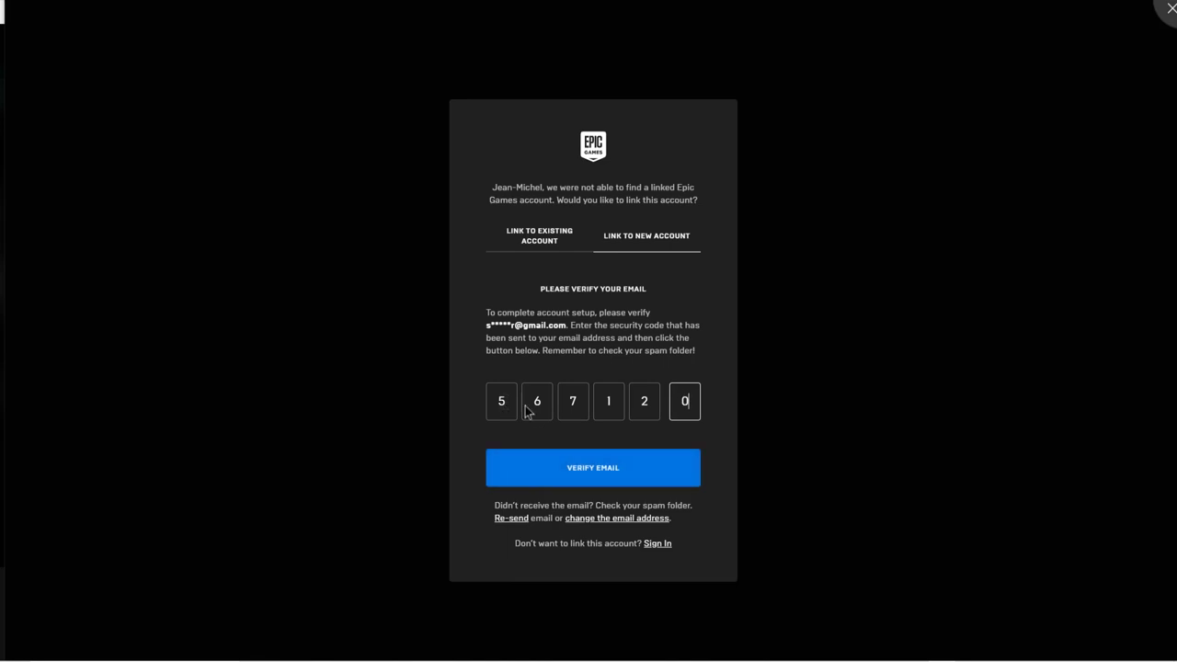
Enter the emailed six-digit security code and verify the e-mail
click(605, 471)
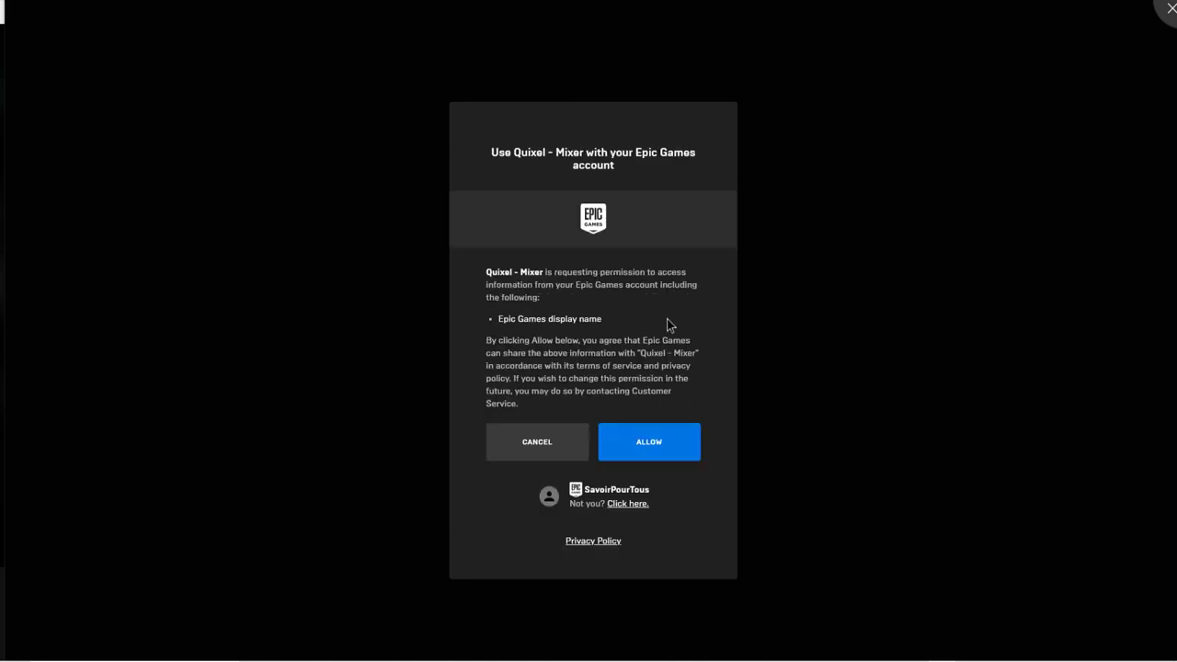
Allow Mixer to use the Epic account, then open the Jungle Ruin Floor sample mix
click(654, 447)
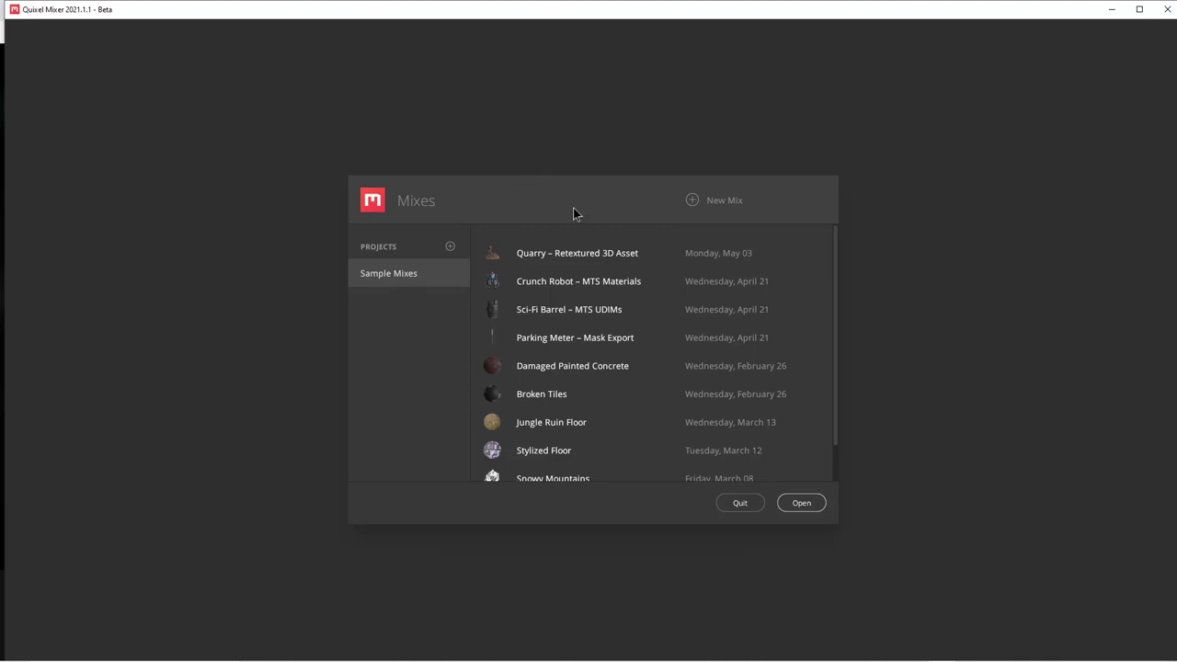
scroll(617, 366, down, 1)
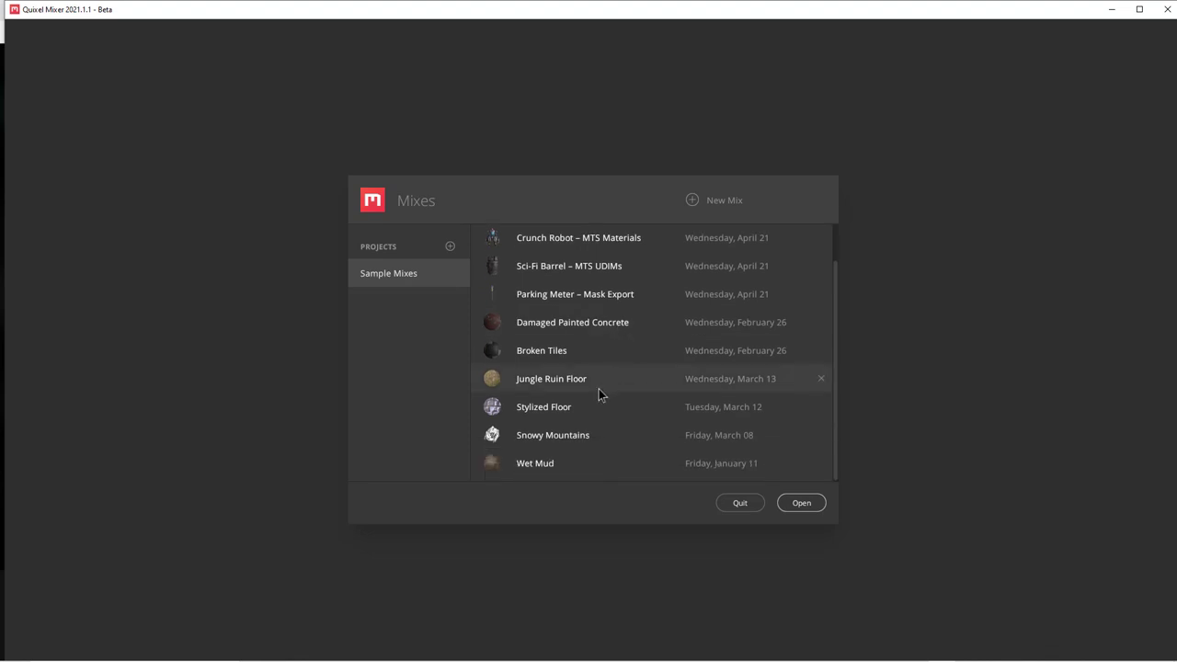
scroll(599, 389, up, 1)
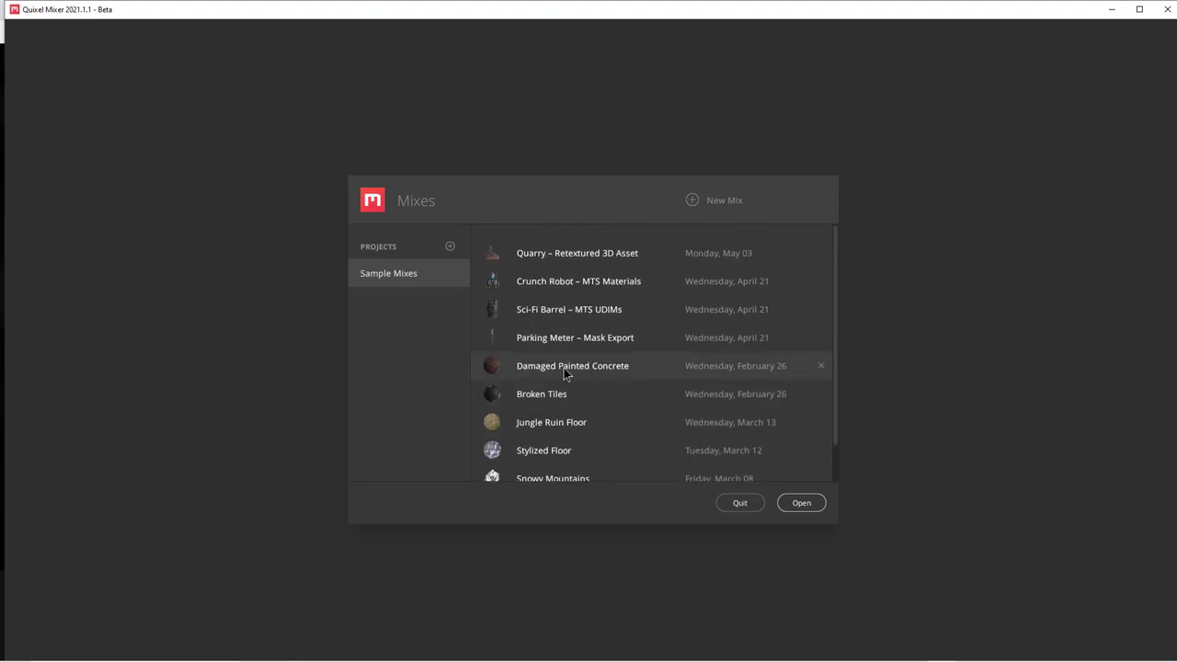
click(543, 425)
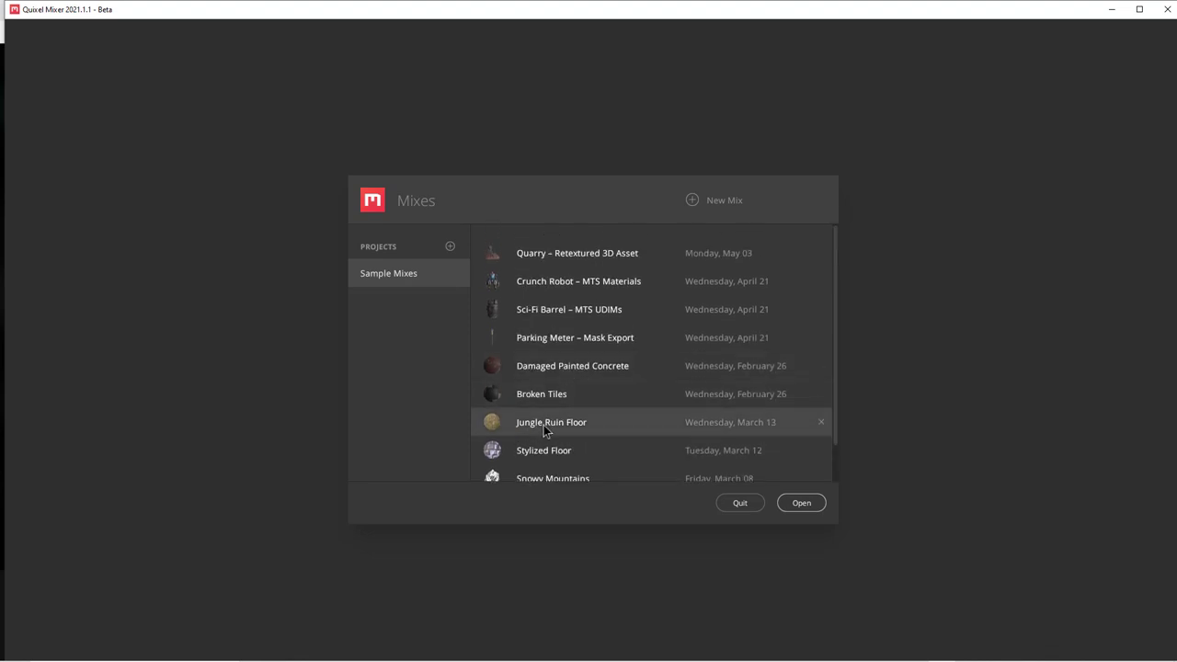
click(801, 503)
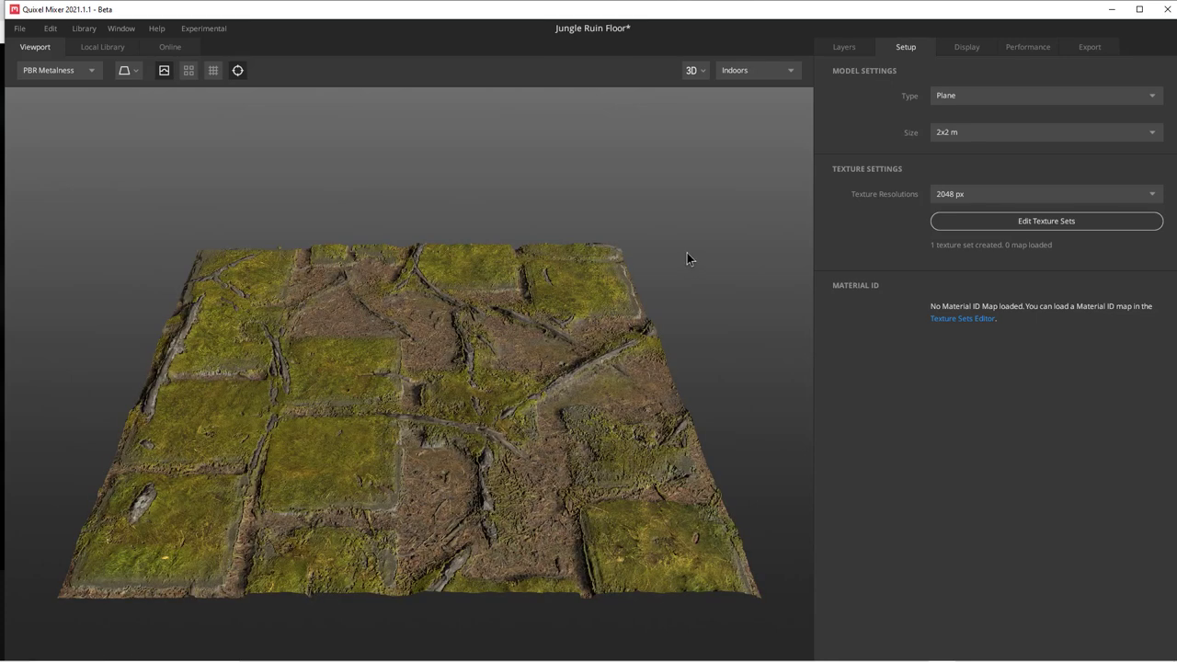
Orbit and zoom the viewport to see the jungle floor plane up close
drag(669, 342, 670, 294)
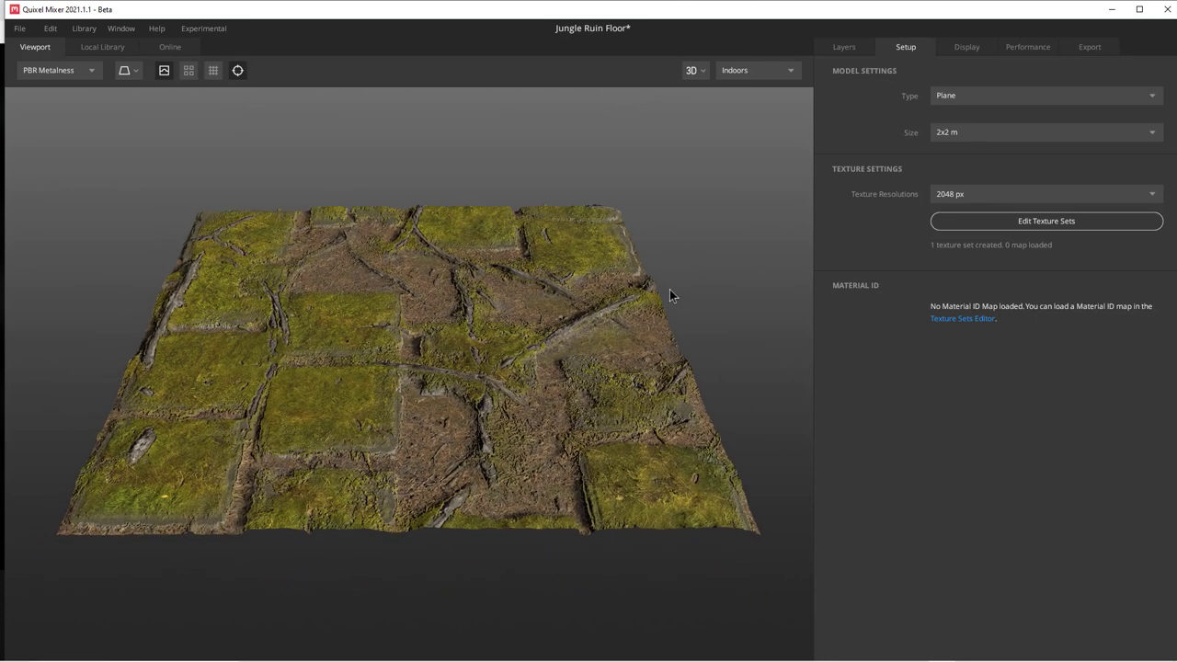
mouse_move(596, 376)
mouse_down()
mouse_move(580, 389)
mouse_move(641, 391)
mouse_up()
scroll(642, 392, up, 5)
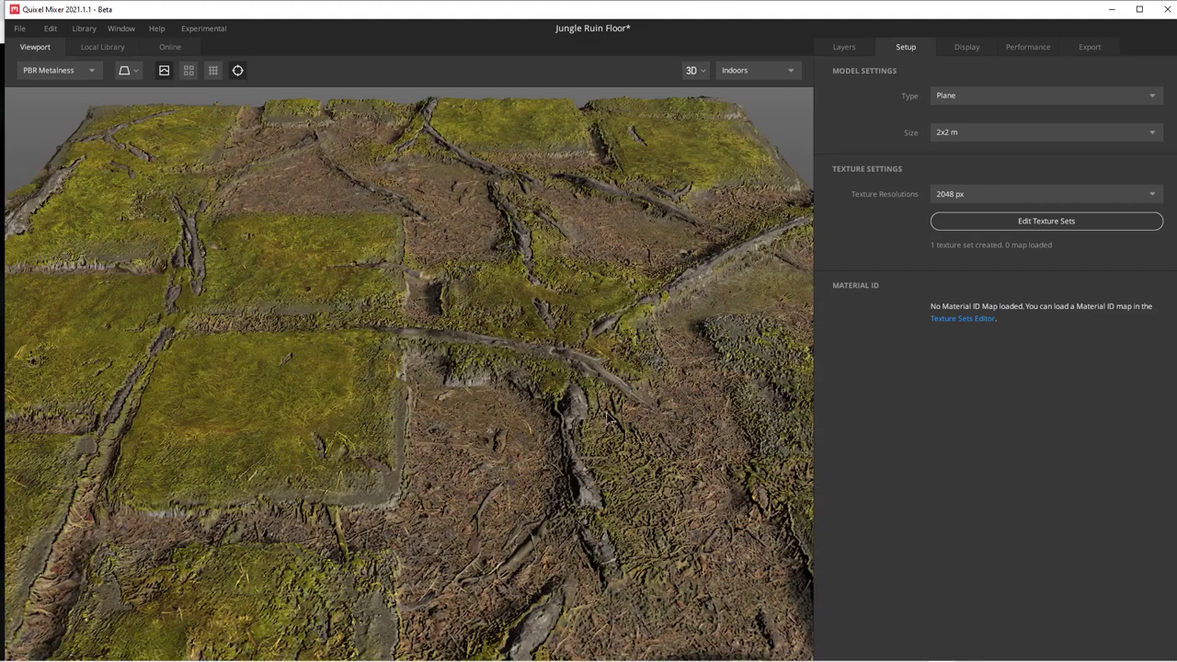
scroll(603, 414, down, 3)
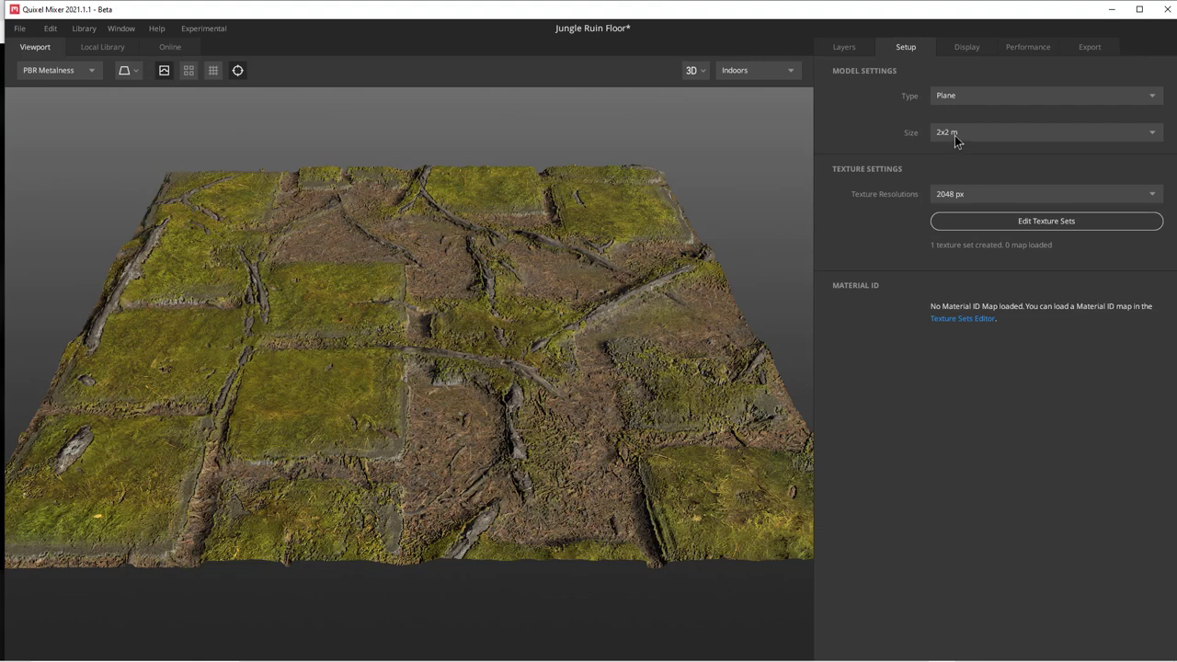
Look through the Display, Setup and Performance tabs, ending on the Jungle Ruin Floor export settings
click(968, 49)
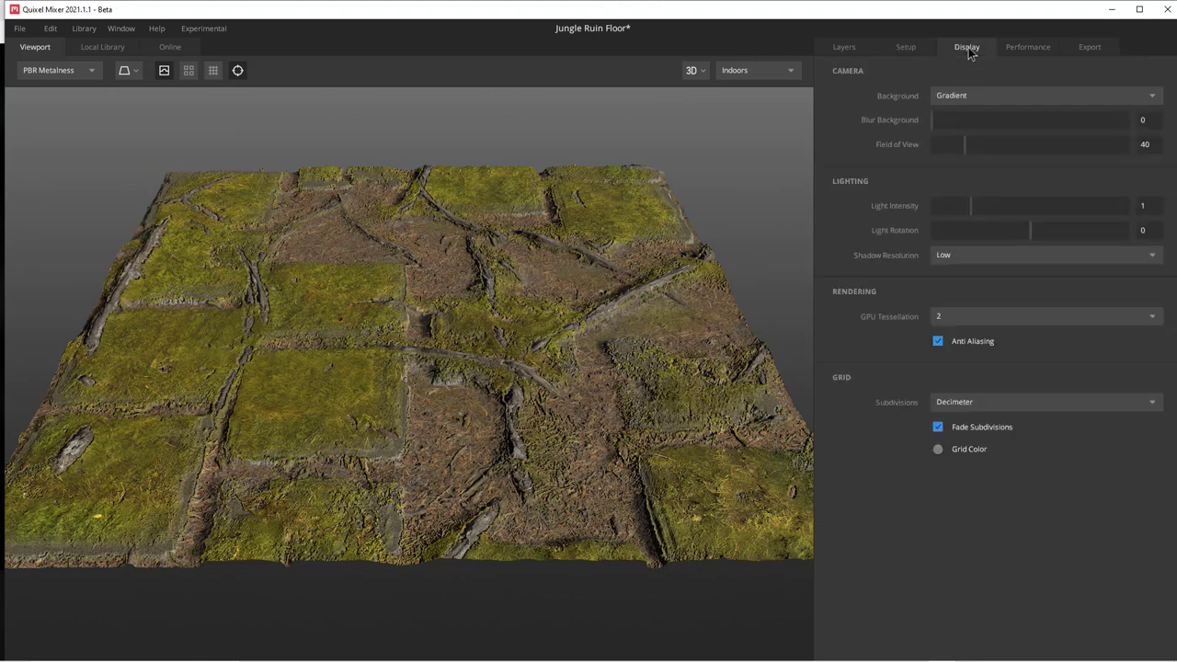
click(915, 47)
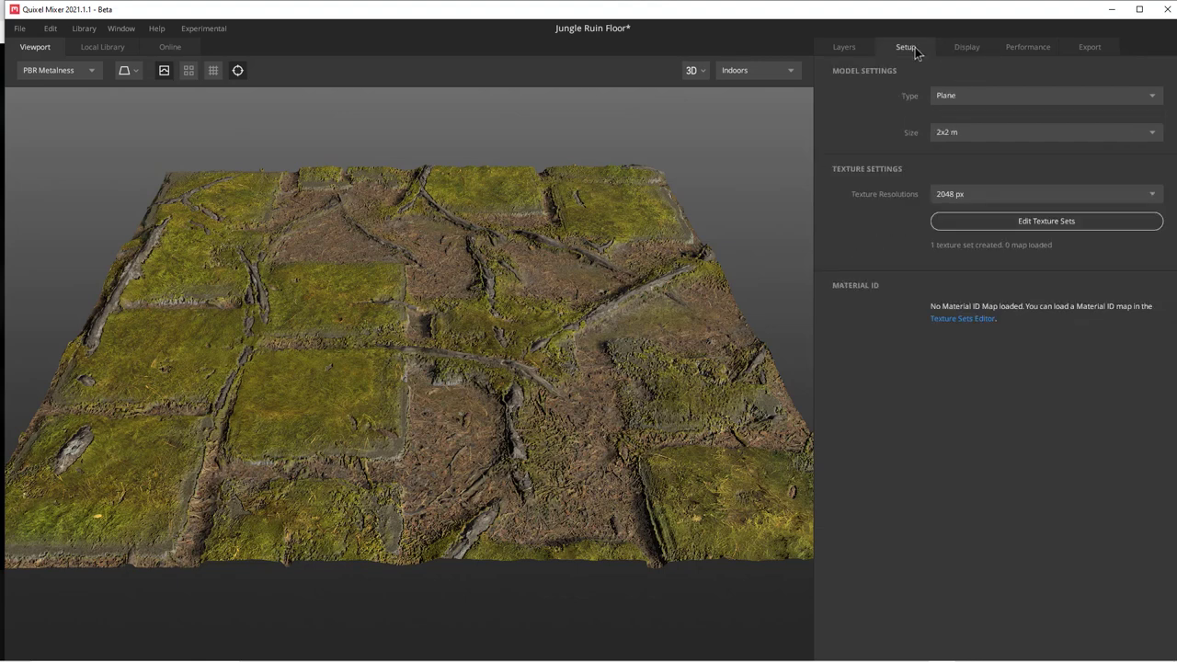
click(1024, 47)
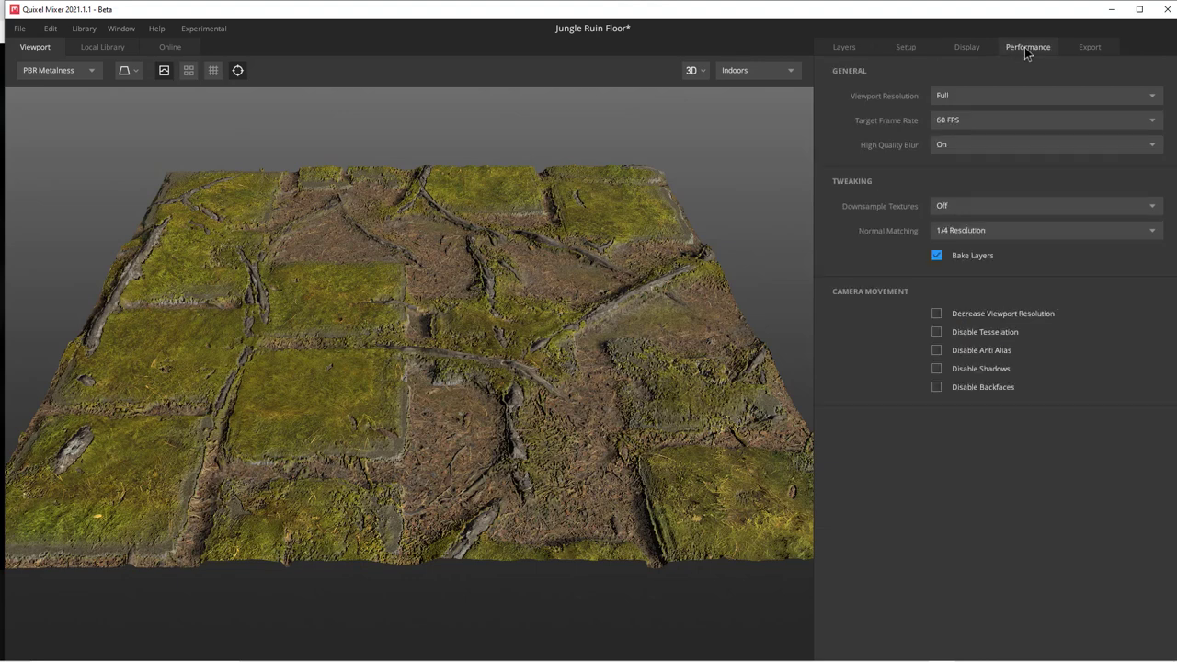
click(1091, 48)
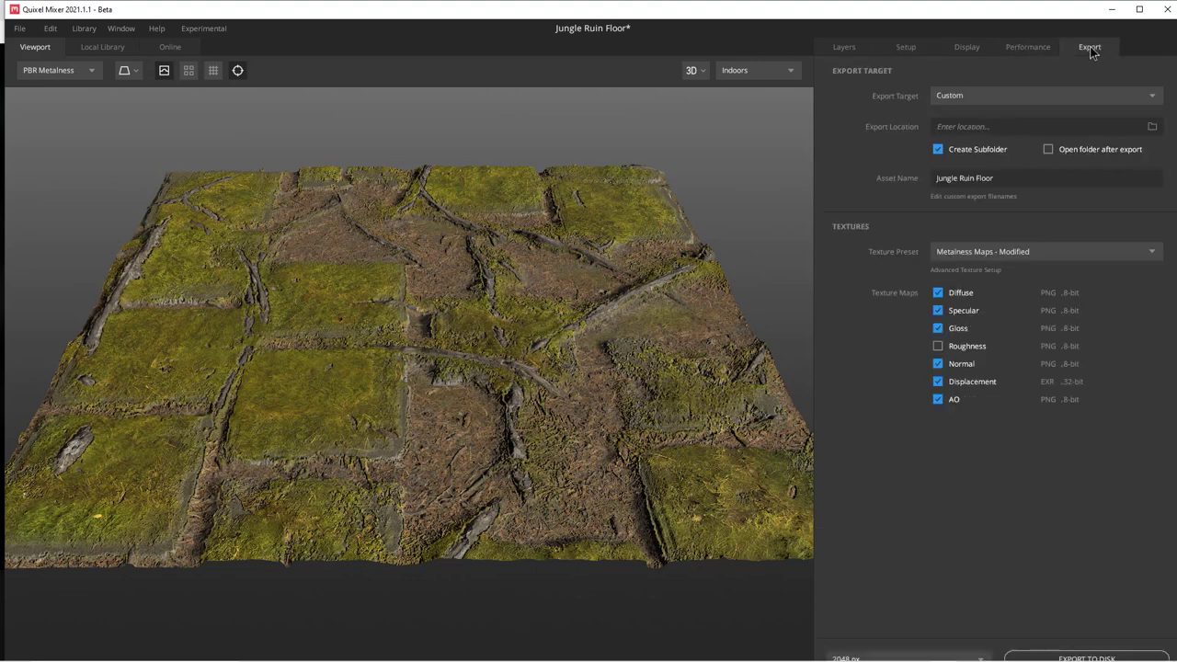
click(19, 30)
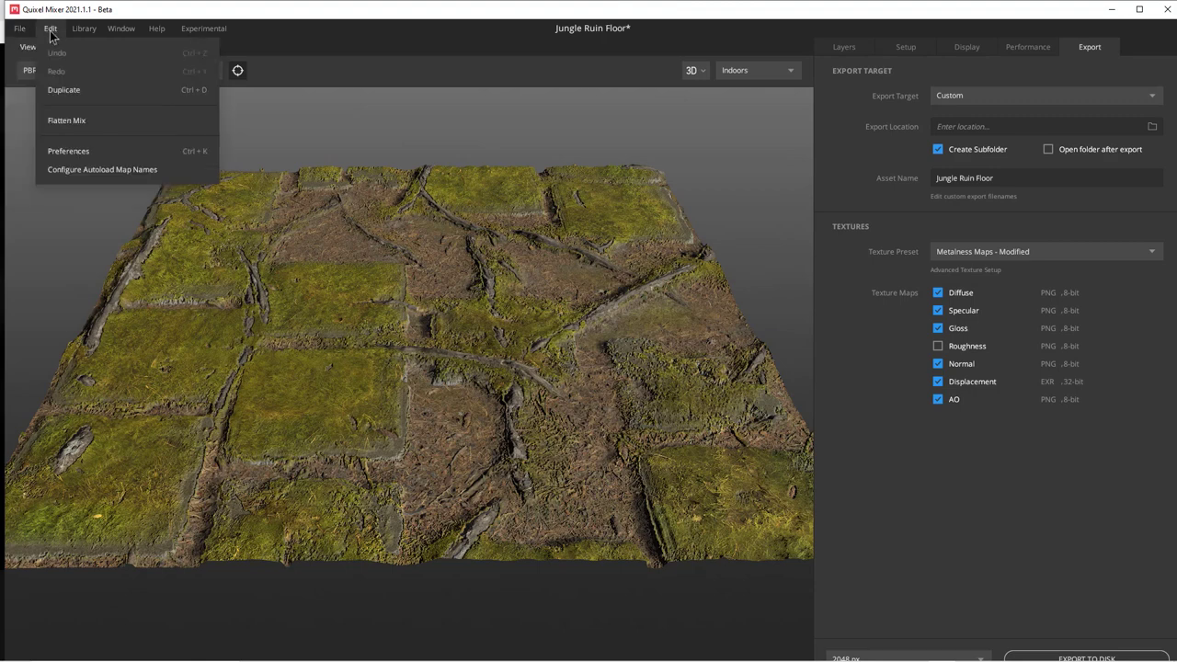
click(68, 151)
click(414, 260)
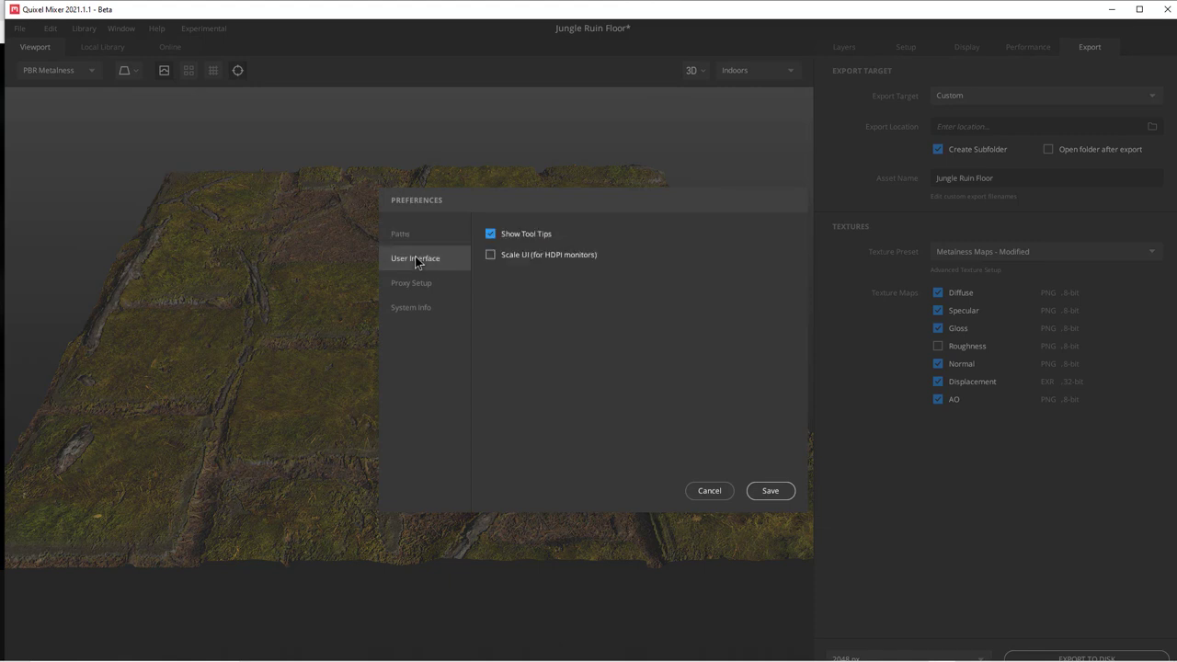
click(422, 307)
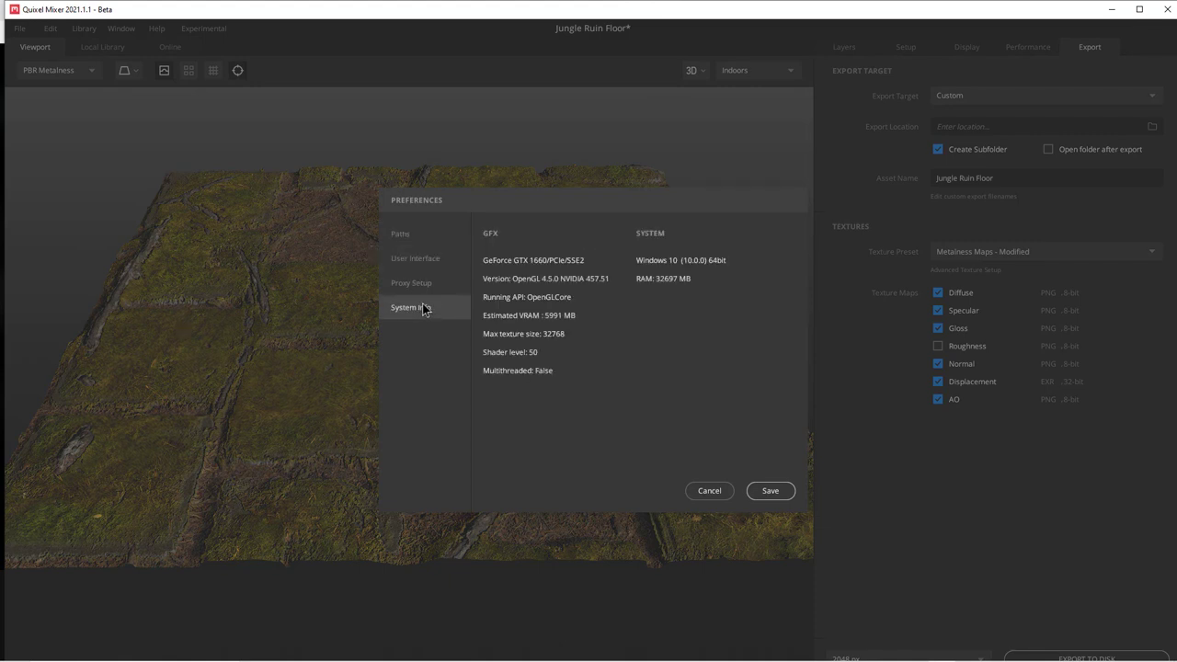
click(401, 235)
click(710, 488)
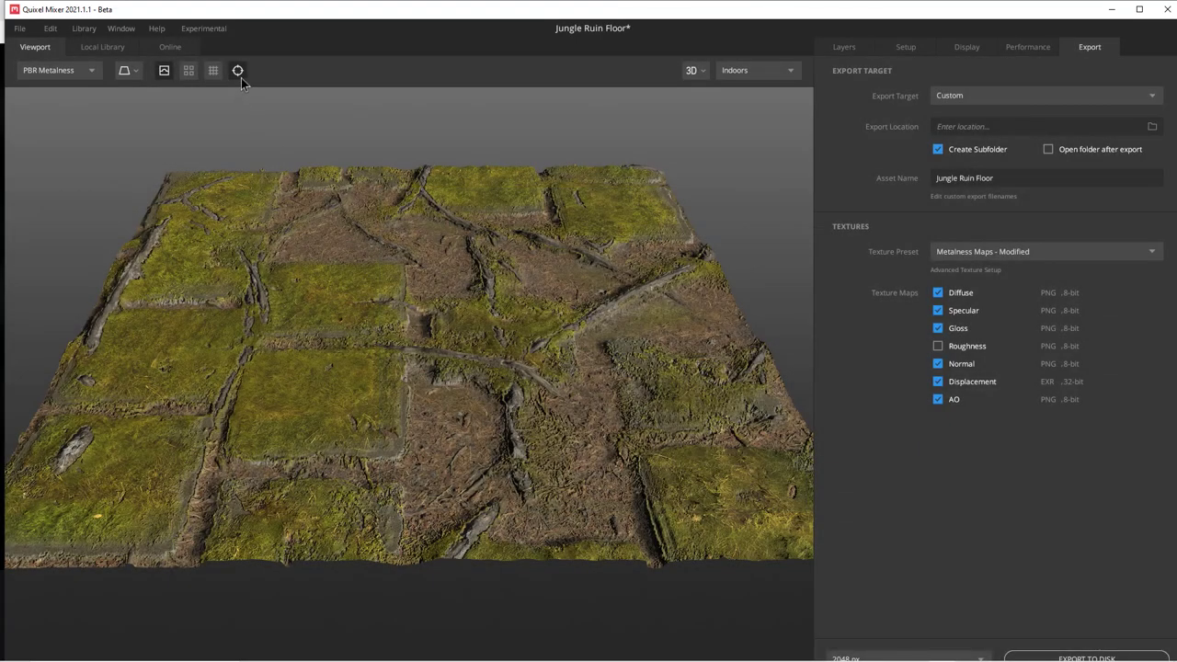
Toggle the export map checkboxes so Roughness is included and AO is left out
mouse_move(408, 315)
mouse_down()
mouse_move(310, 345)
mouse_move(398, 328)
mouse_move(375, 281)
mouse_up()
mouse_move(499, 295)
mouse_down()
mouse_move(413, 269)
mouse_move(485, 304)
mouse_up()
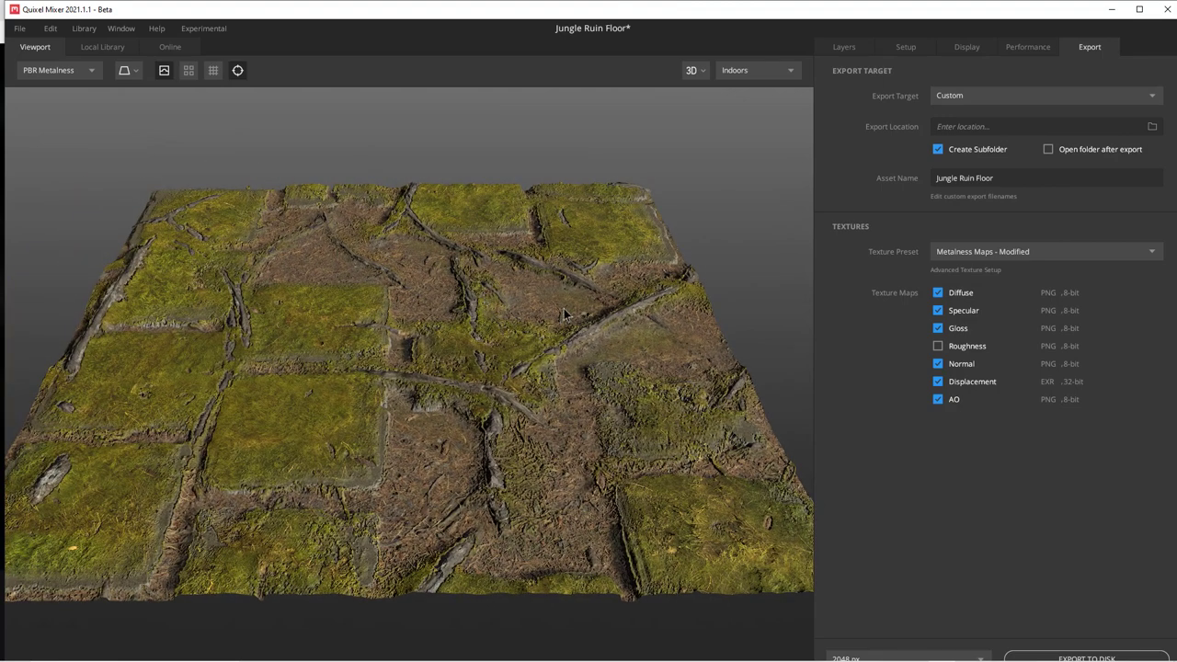
click(938, 295)
click(937, 311)
click(938, 329)
click(938, 365)
click(937, 382)
click(938, 401)
click(937, 381)
click(938, 364)
click(938, 328)
drag(431, 340, 580, 296)
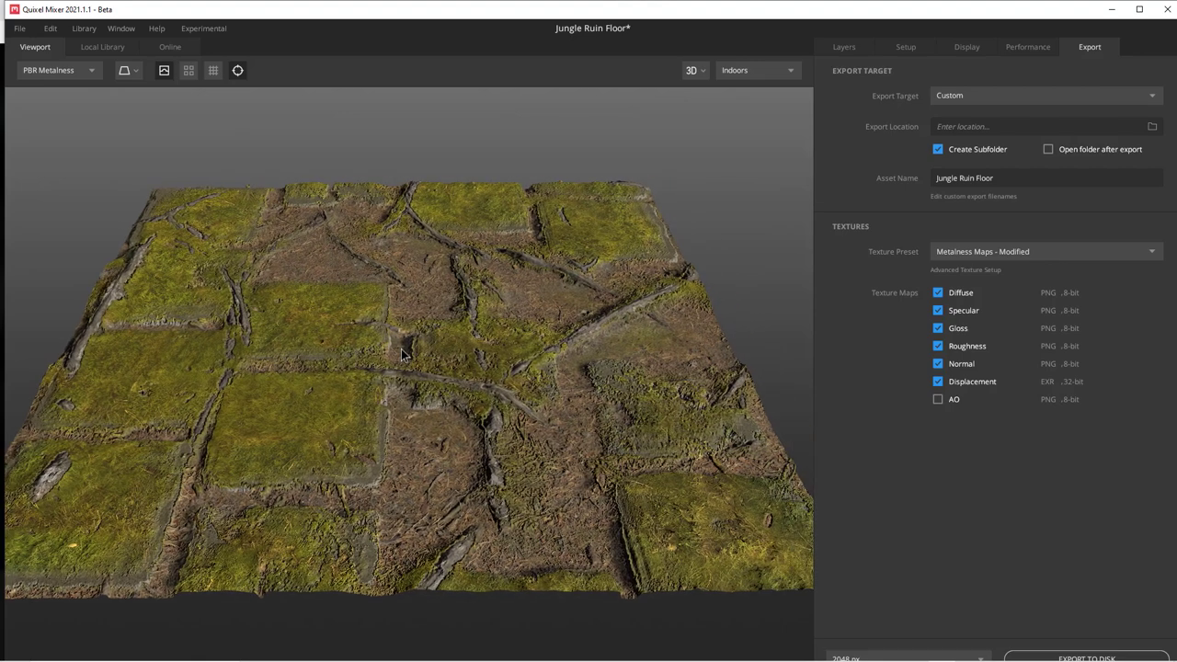